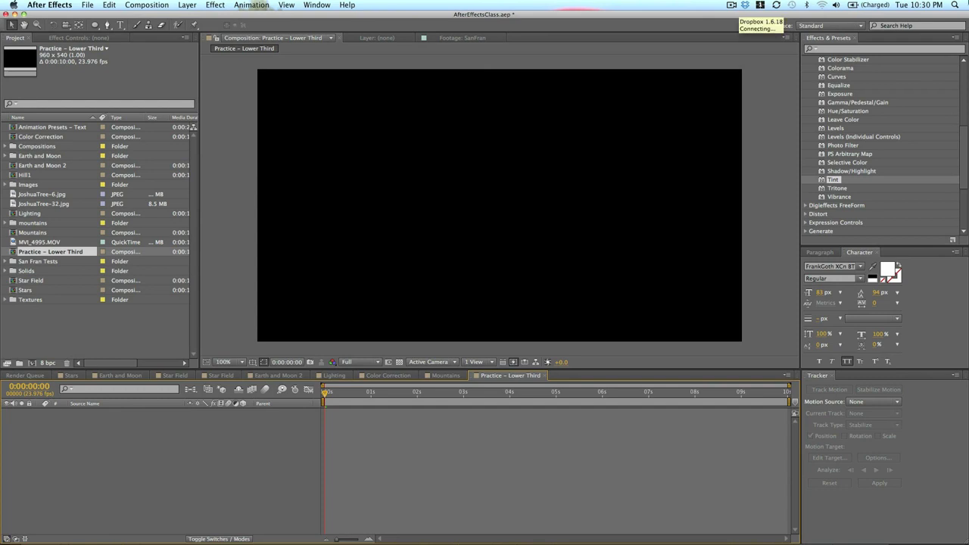
Scroll to the top of Effects & Presets and collapse the Color Correction folder.
scroll(842, 98, "up", 5)
scroll(841, 96, "up", 5)
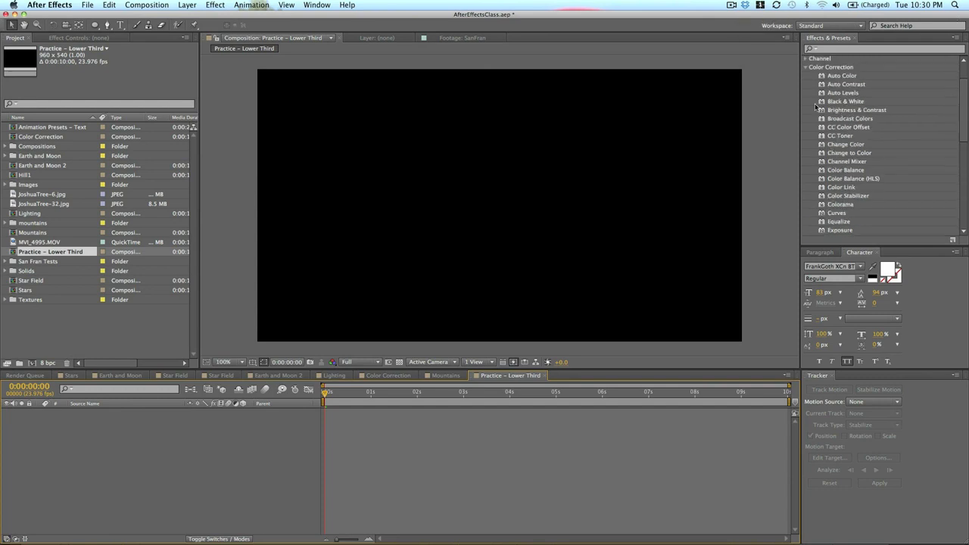
left_click(806, 103)
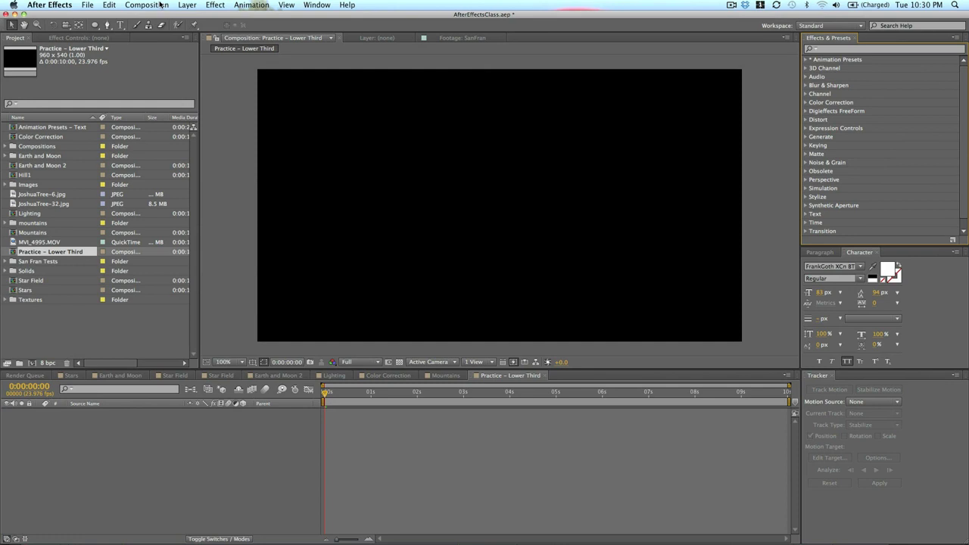
Create a new solid layer coloured red (Medium Red Solid 1).
left_click(183, 5)
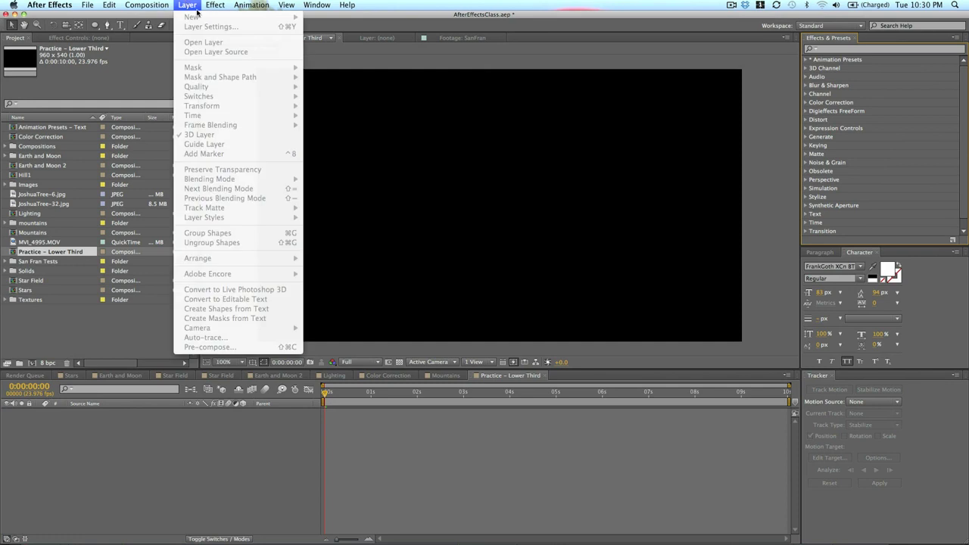
left_click(421, 313)
left_click(187, 5)
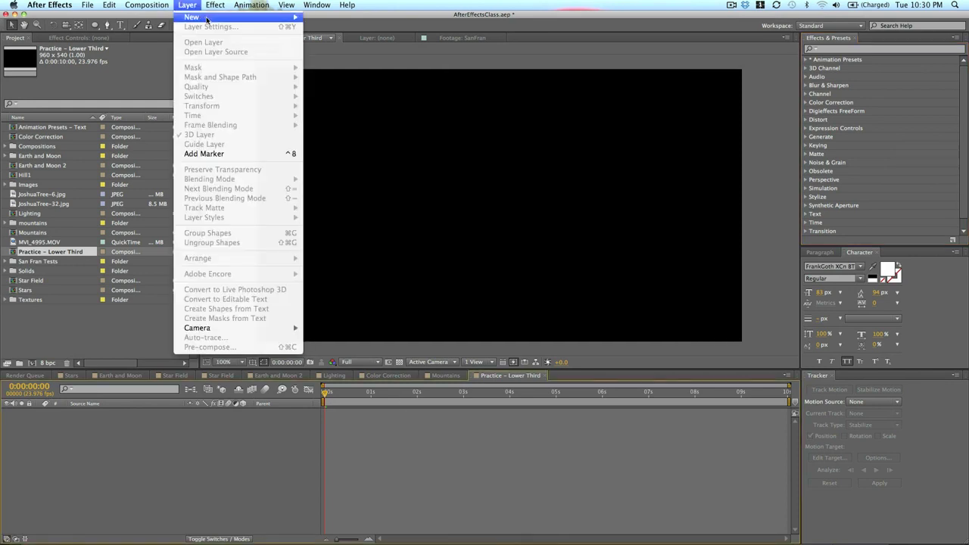
mouse_move(242, 16)
left_click(348, 29)
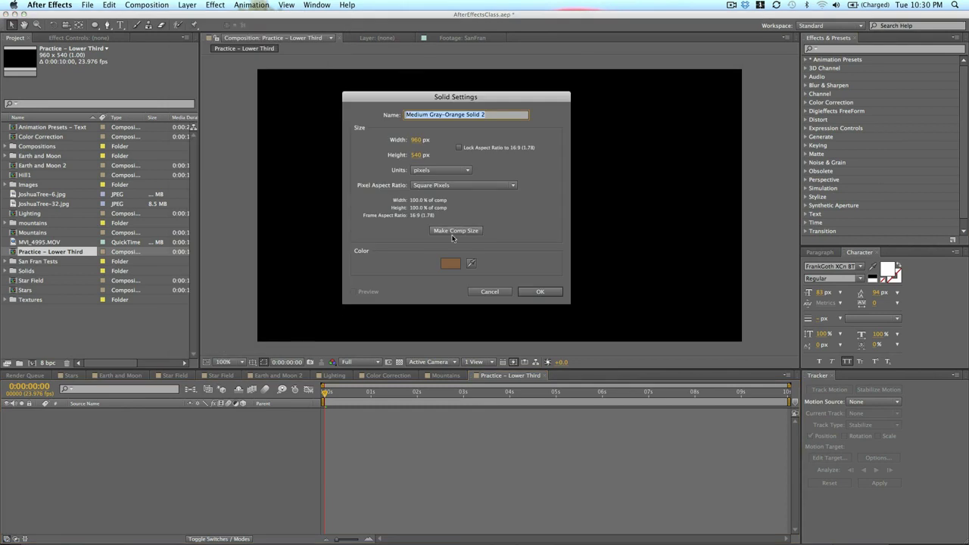
left_click(449, 263)
mouse_move(198, 149)
left_mouse_down()
mouse_move(204, 155)
mouse_move(205, 141)
left_mouse_up()
left_click_drag(152, 109, 160, 92)
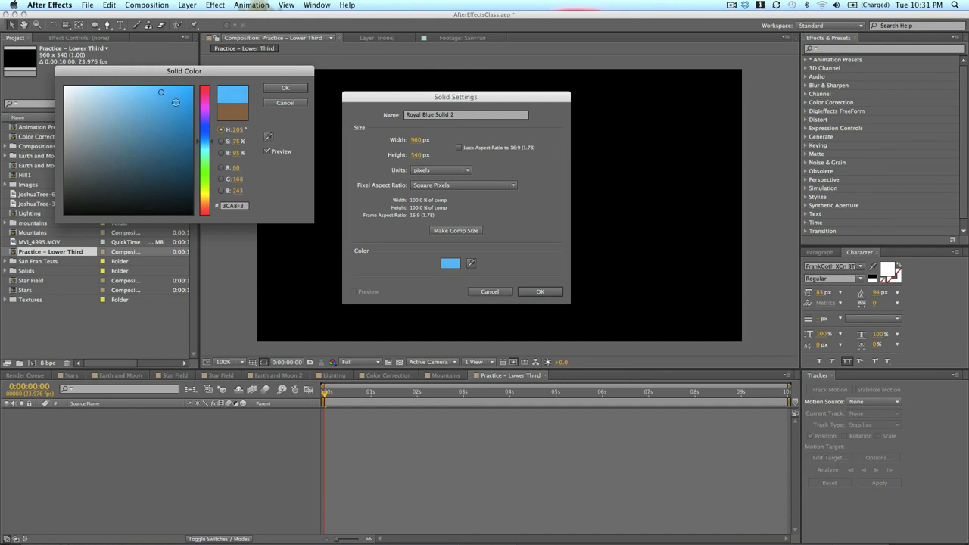
left_click_drag(208, 142, 146, 86)
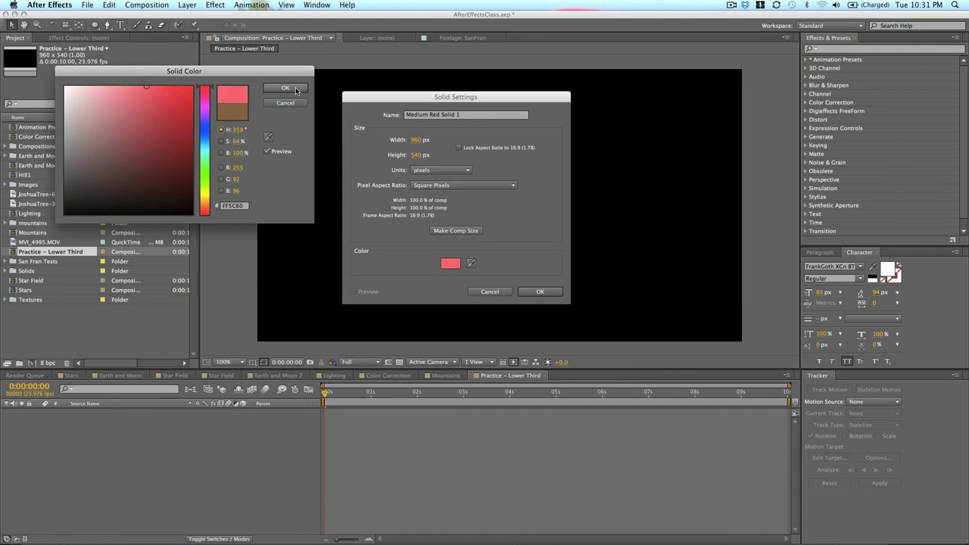
left_click(296, 89)
left_click(539, 291)
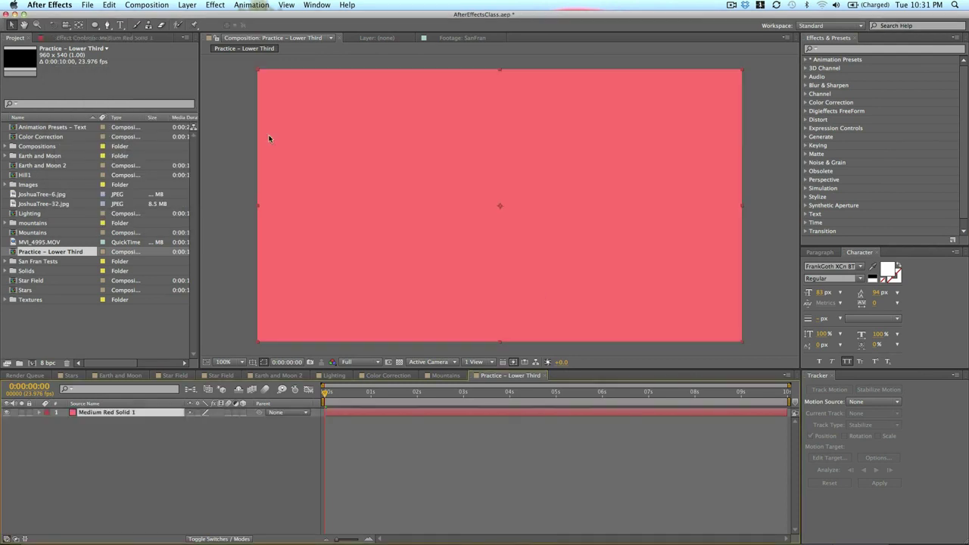
Draw a rectangular mask turning the red solid into a bar across the lower left.
left_click_drag(94, 24, 143, 25)
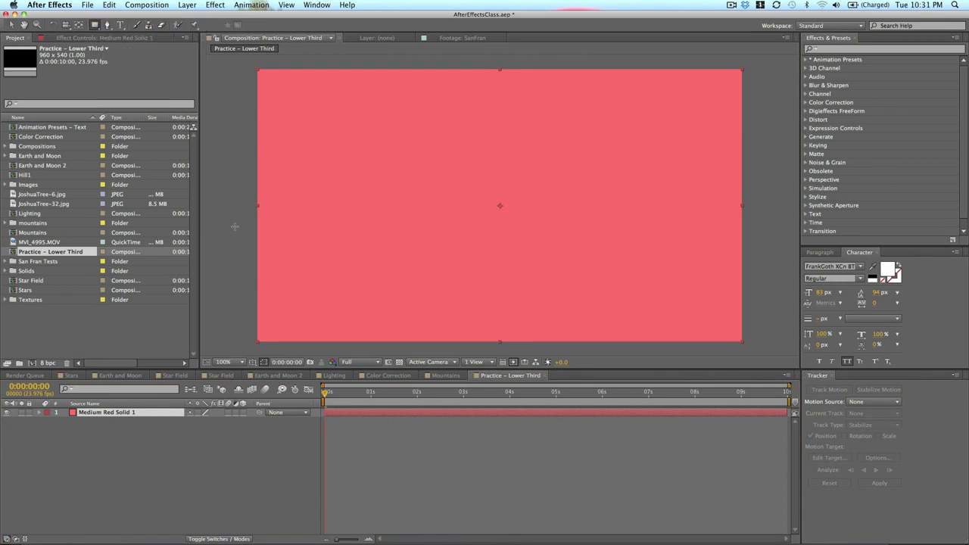
left_click_drag(235, 226, 534, 280)
left_click(435, 426)
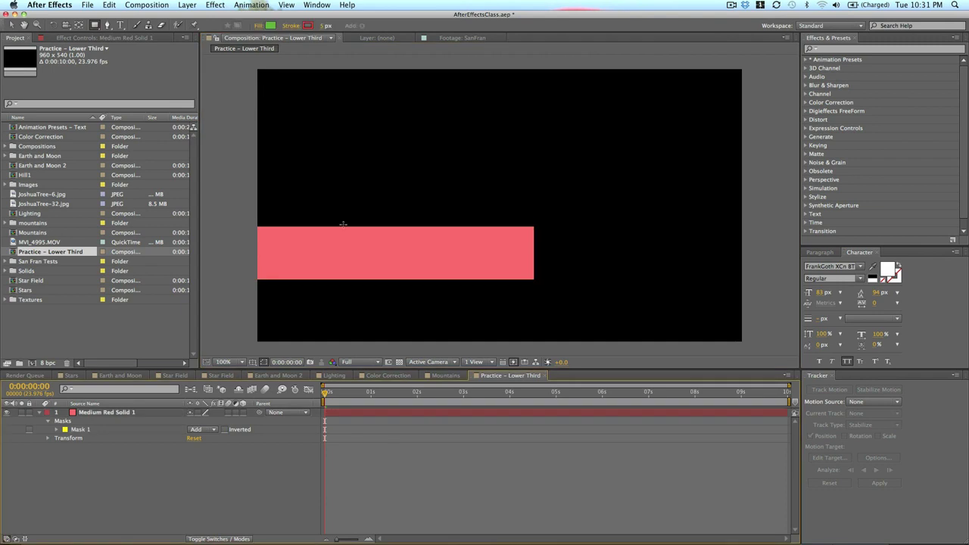
Add a text layer on the red bar with the presenter's name in capitals.
left_click(354, 251)
left_click(497, 205)
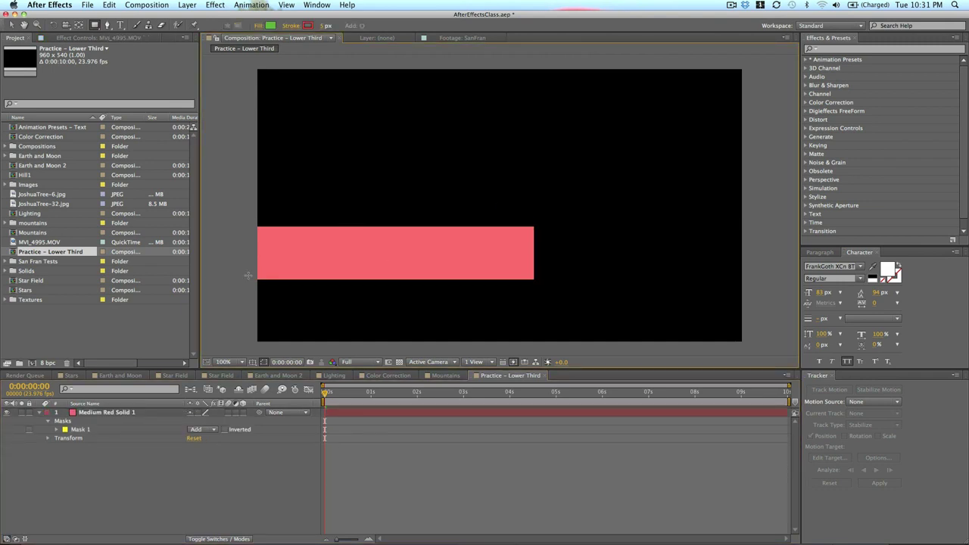
left_click(120, 25)
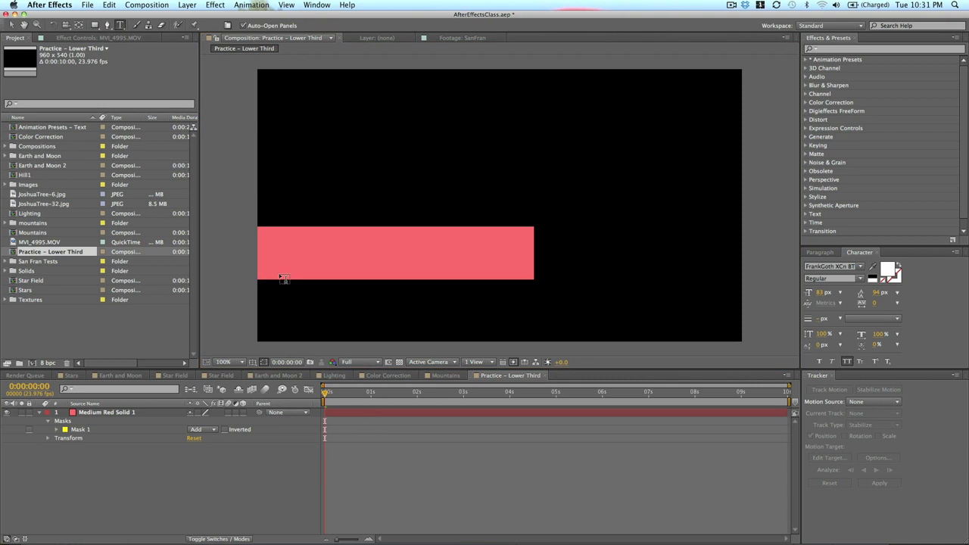
left_click(322, 257)
type("{JO;")
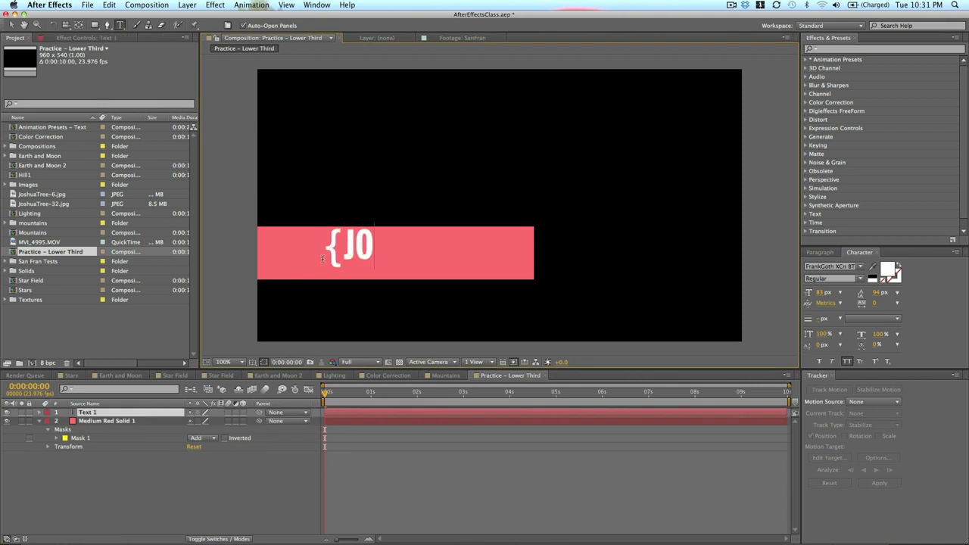
key("BackSpace")
key("BackSpace")
key("BackSpace")
key("BackSpace")
type("P")
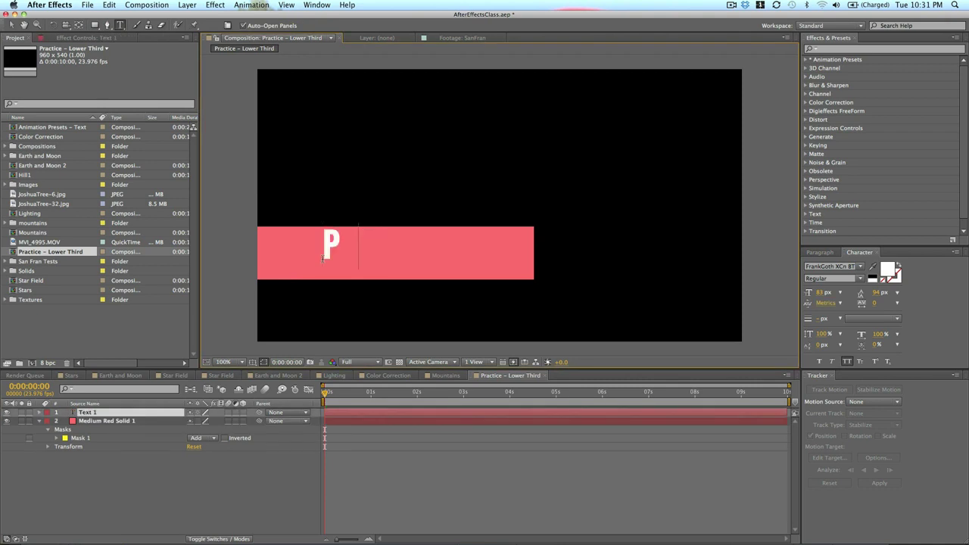
type("HIL EBINER")
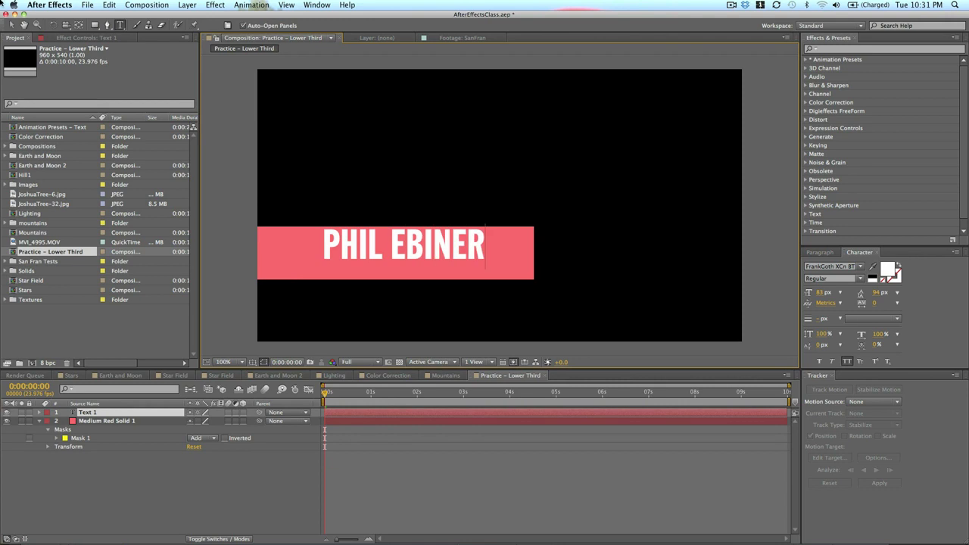
left_click(11, 25)
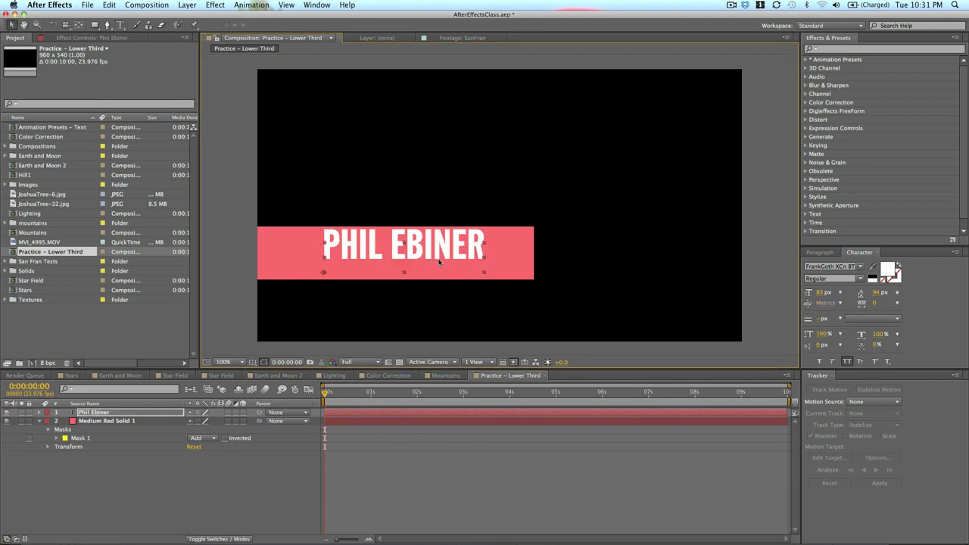
Enlarge the name text to about 105 px to fill the bar and nudge it left.
left_click_drag(811, 291, 834, 295)
left_click_drag(522, 263, 500, 268)
left_click(432, 472)
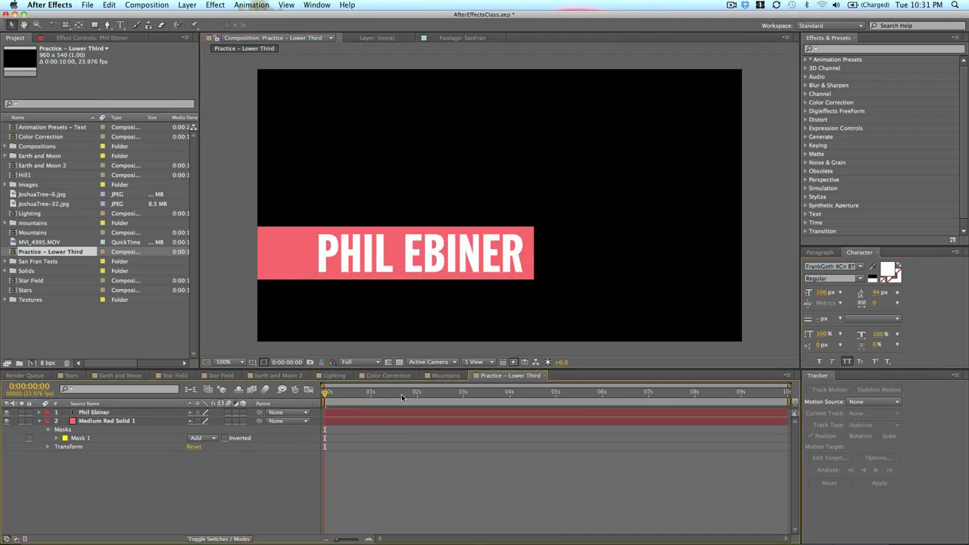
left_click(353, 421)
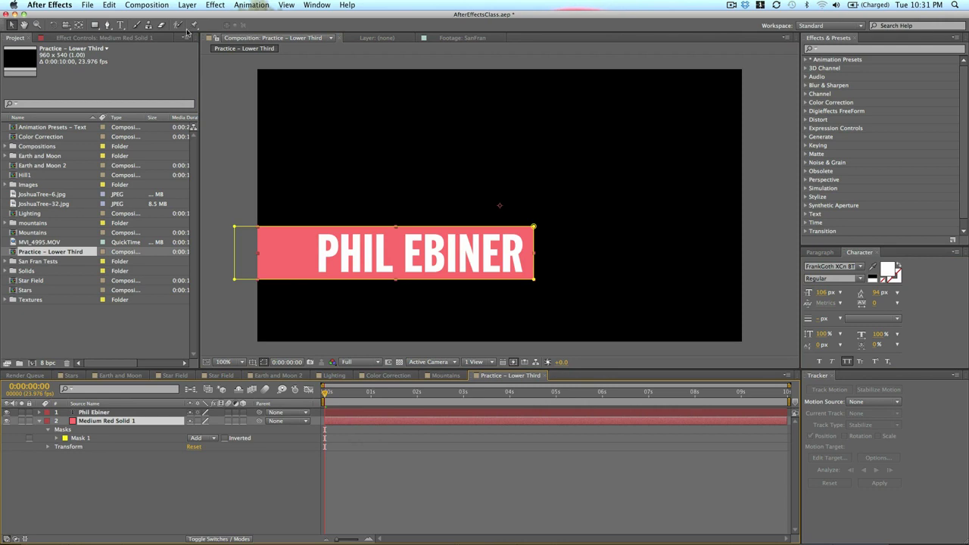
Create a turquoise solid layer and move it to the bottom of the layer stack.
left_click(187, 4)
mouse_move(221, 17)
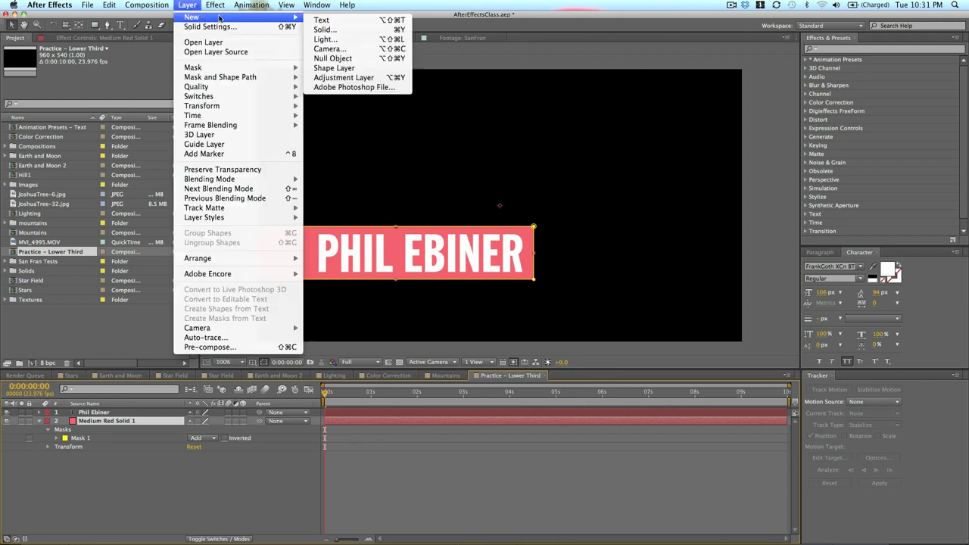
left_click(326, 29)
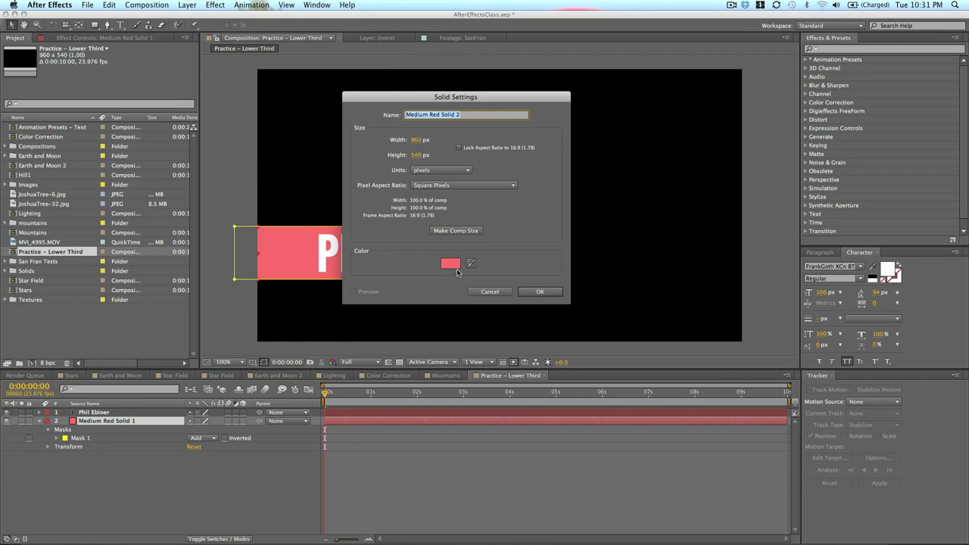
left_click(451, 264)
left_click(202, 151)
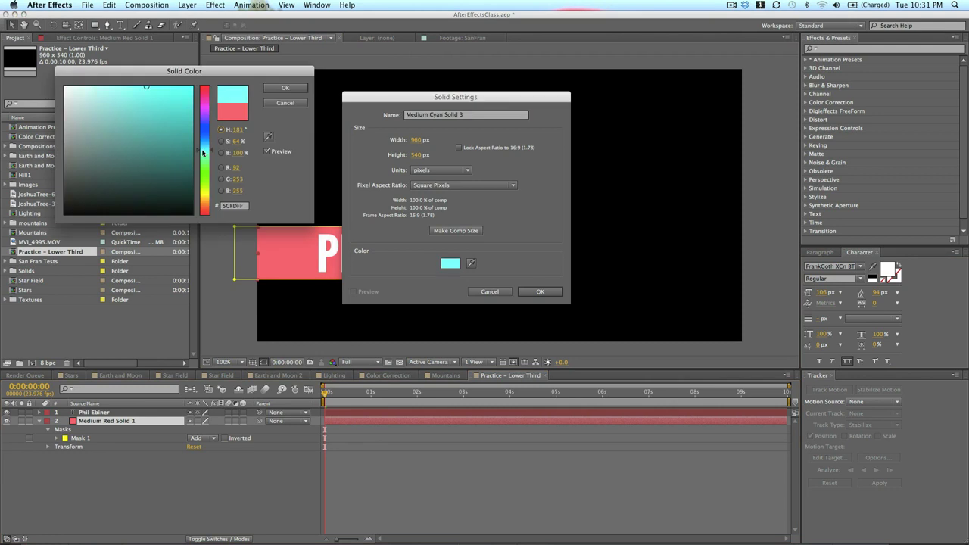
left_click_drag(202, 151, 202, 157)
left_click(285, 88)
left_click(540, 291)
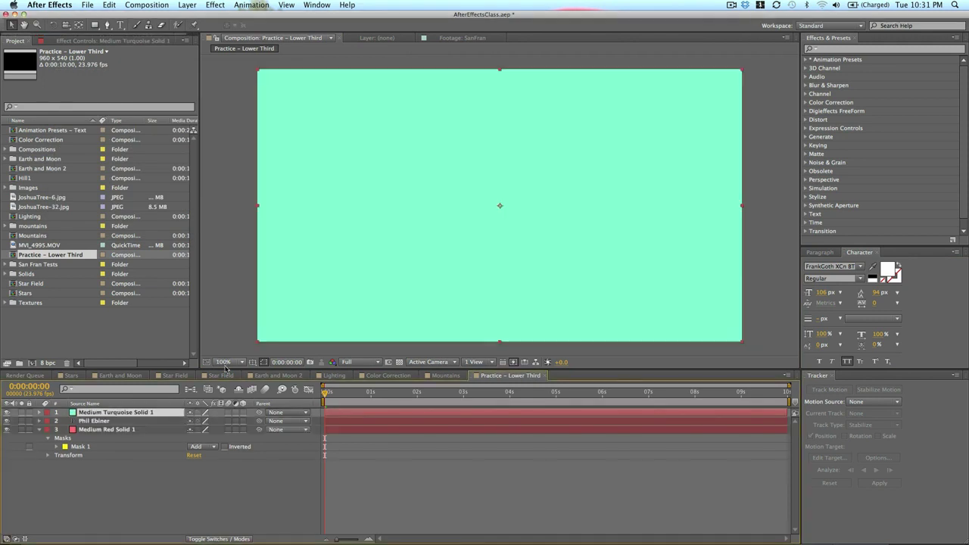
left_click_drag(127, 416, 129, 459)
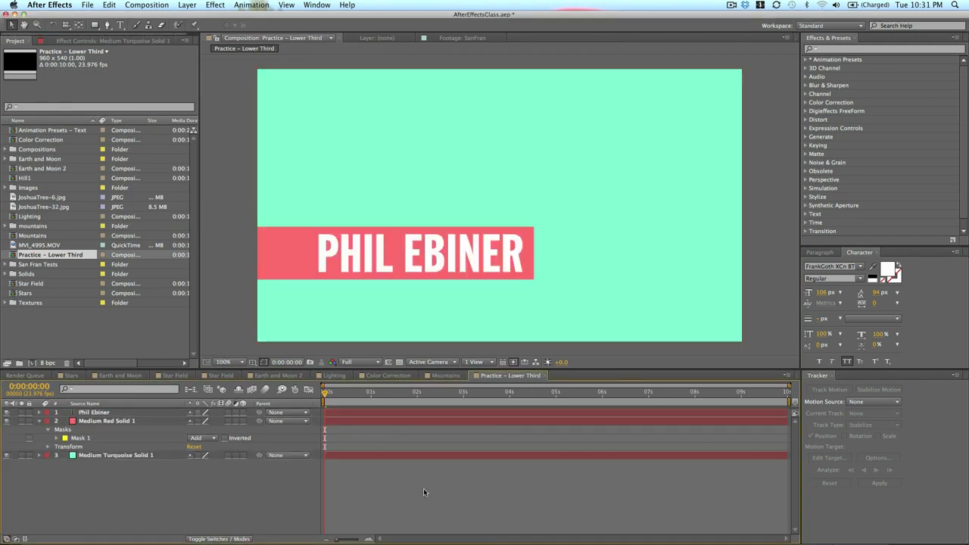
Mask the turquoise solid into a thin bar just below the red bar and nudge it up.
left_click(95, 25)
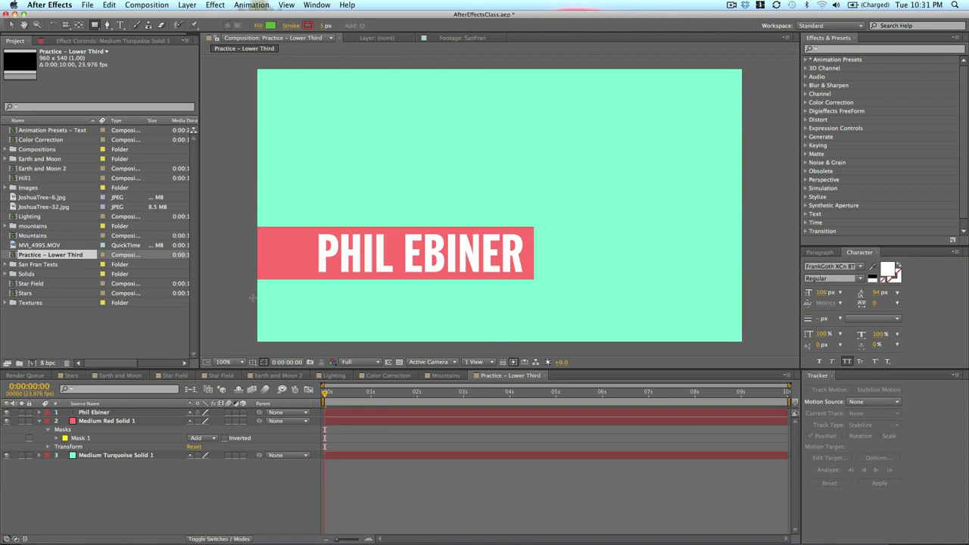
left_click_drag(252, 280, 519, 298)
left_click(445, 414)
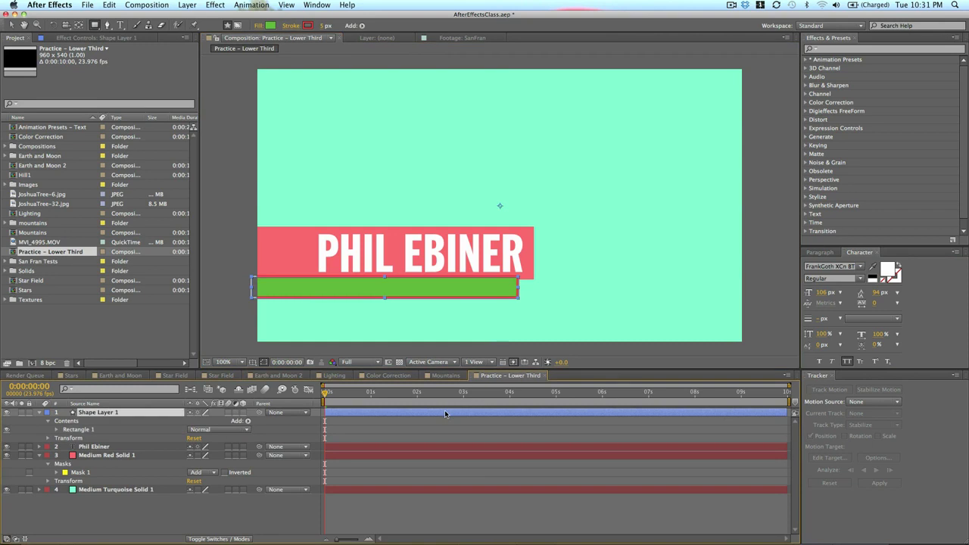
key("Delete")
left_click(349, 454)
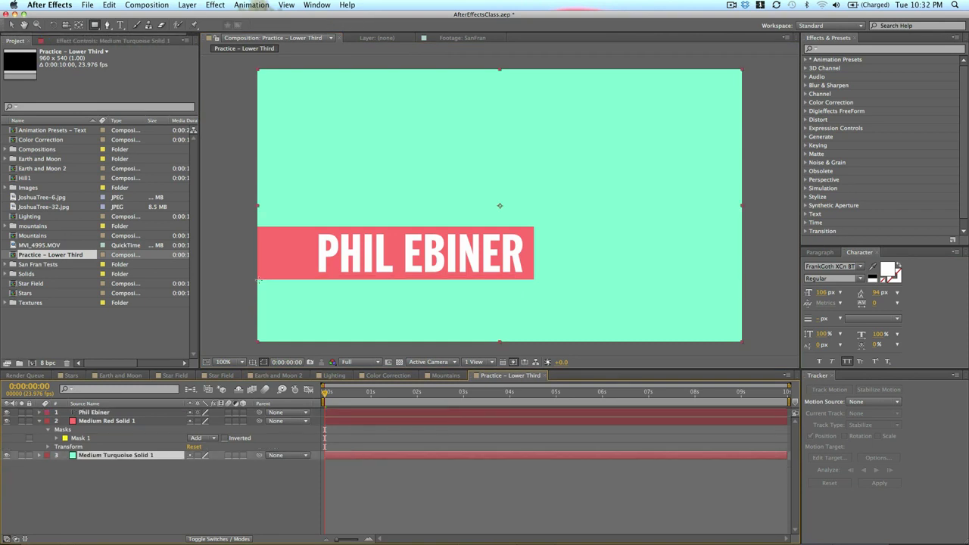
mouse_move(244, 311)
left_mouse_down()
mouse_move(349, 278)
mouse_move(515, 285)
mouse_move(497, 293)
left_mouse_up()
left_click(370, 454)
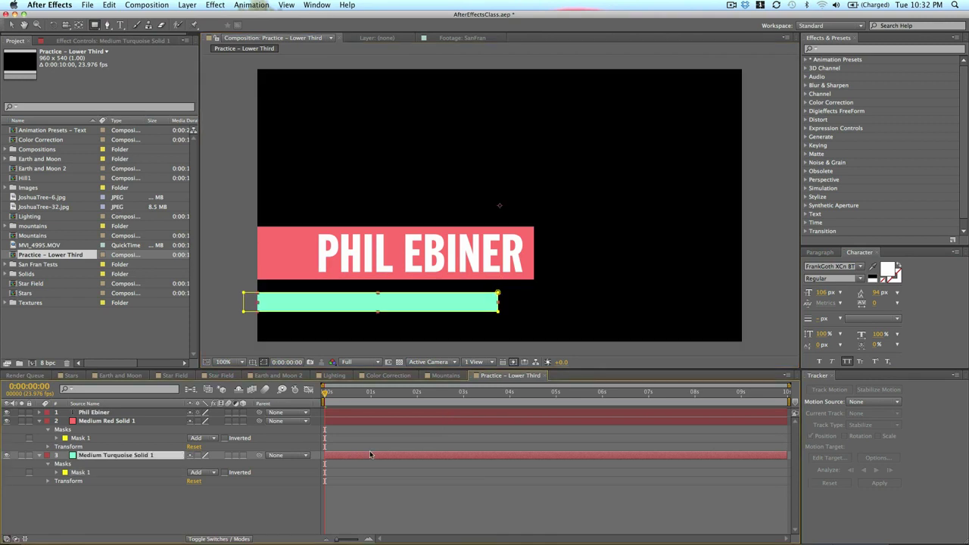
key("Up")
key("Up")
key("Up")
key("Up")
key("Up")
key("Up")
key("Up")
key("Up")
key("Up")
key("Up")
key("Up")
key("Up")
key("Up")
key("Up")
key("Up")
key("Up")
key("Up")
key("Up")
key("Up")
key("Up")
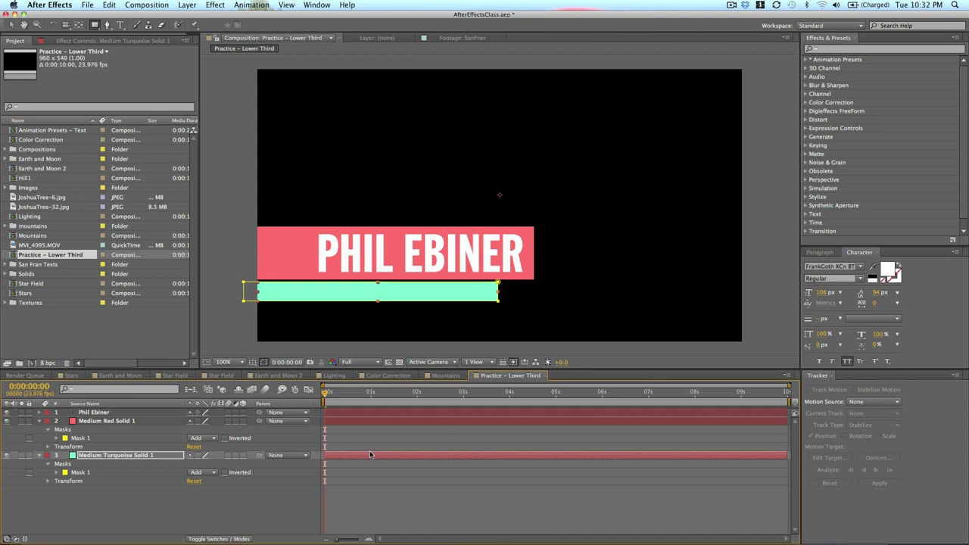
key("Up")
key("Up")
key("Up")
key("Up")
key("Up")
left_click(384, 511)
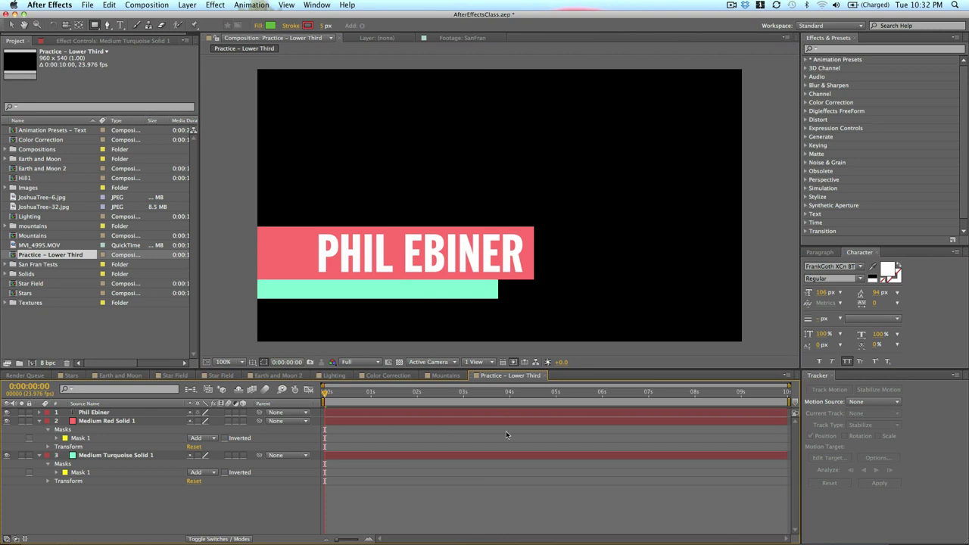
Duplicate the name text layer, move the copy onto the turquoise bar and shrink it.
left_click(370, 420)
left_click(368, 412)
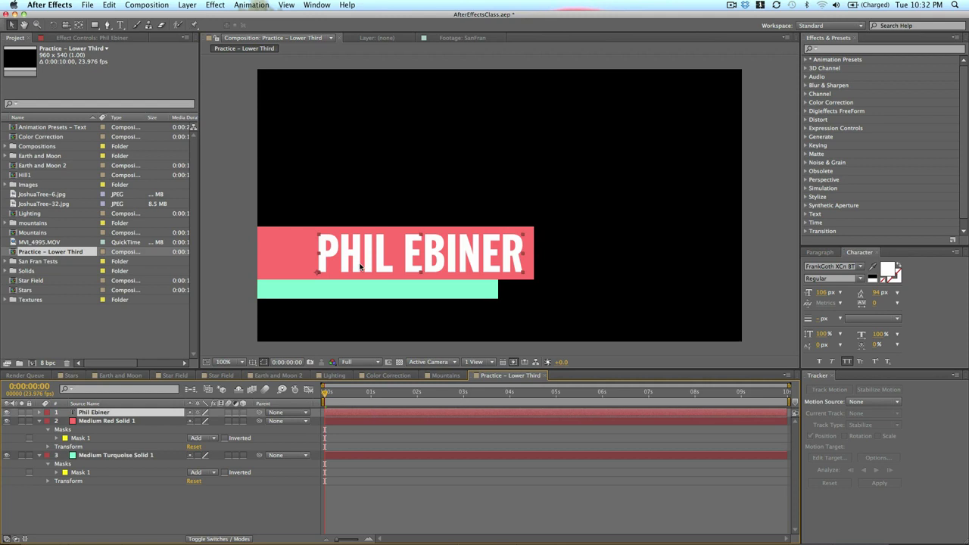
key("super+d")
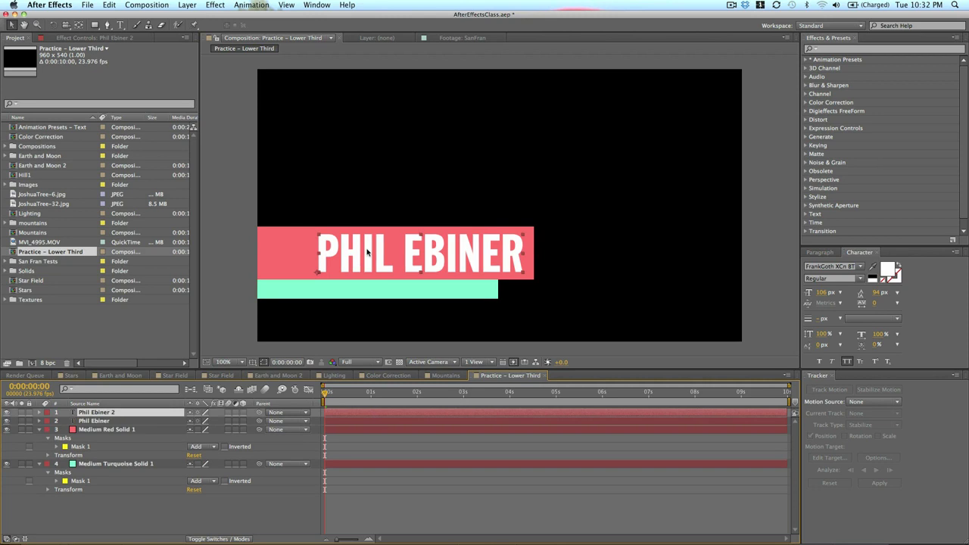
left_click_drag(367, 252, 367, 274)
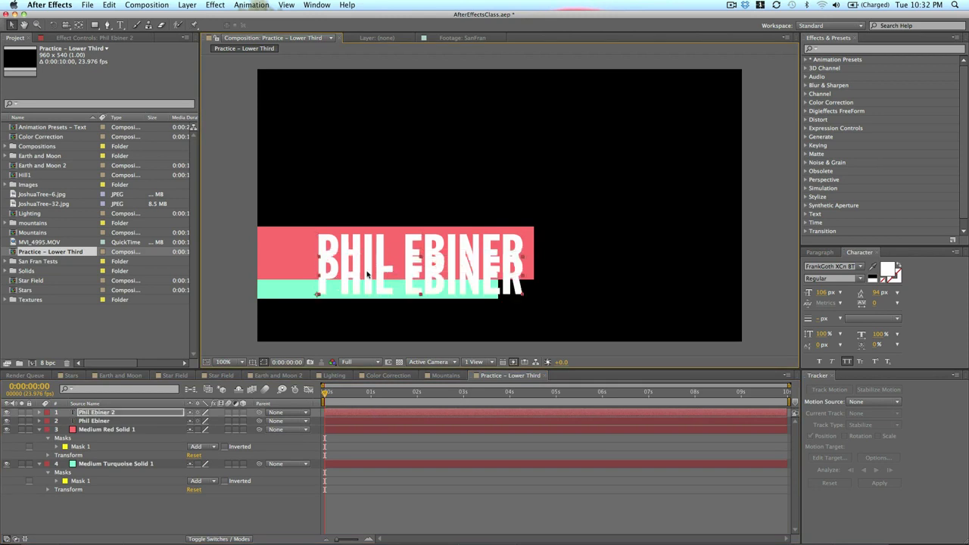
left_click_drag(828, 294, 794, 300)
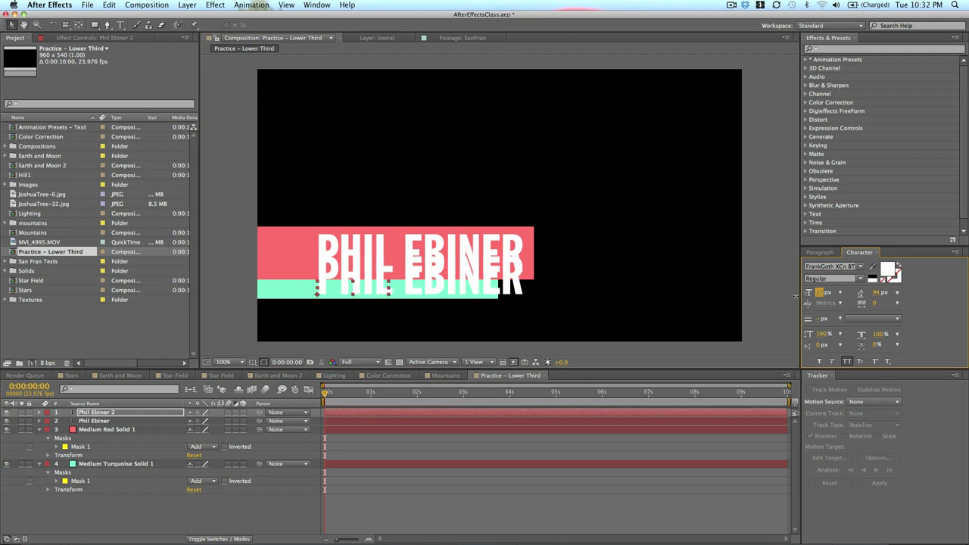
Retype the copy as 'VIDEO CREATOR // INSTRUCTOR' in black #000000 and nudge it right.
double_click(332, 290)
key("BackSpace")
type("VIDEO ")
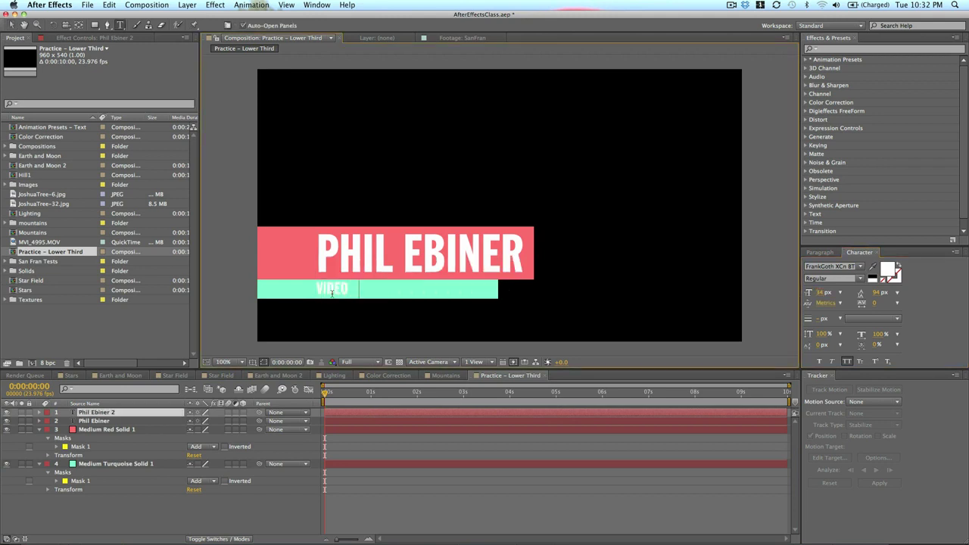
type("CREATOR")
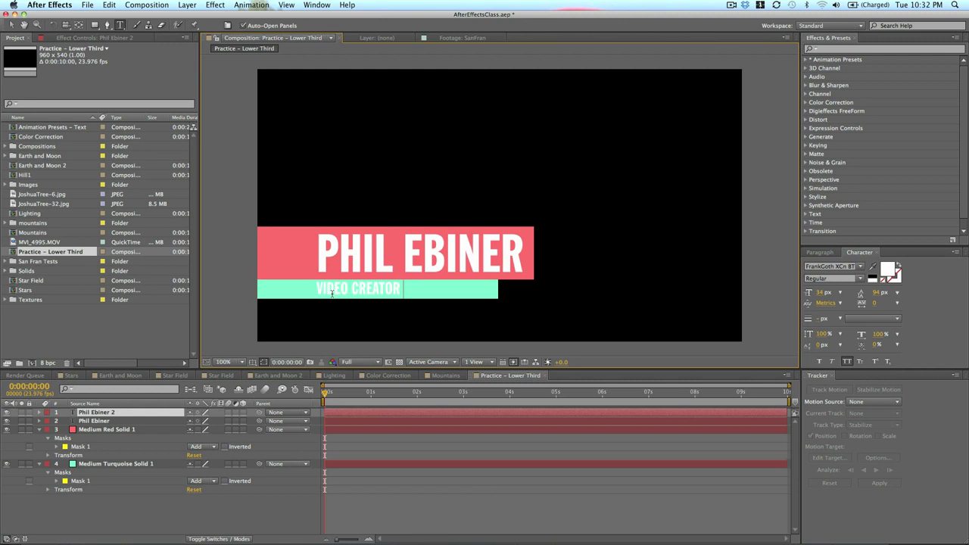
type(" // INSTRUCTOR")
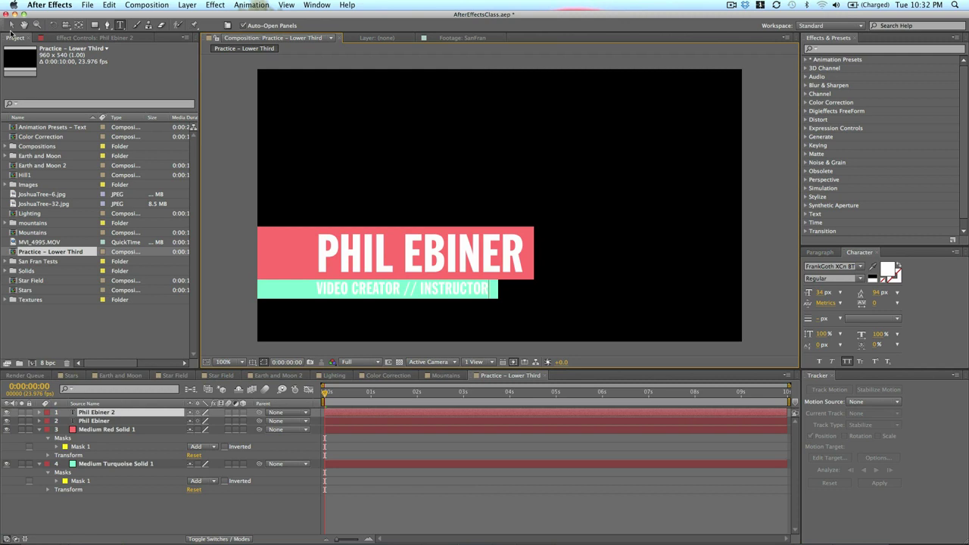
left_click(11, 25)
left_click(888, 269)
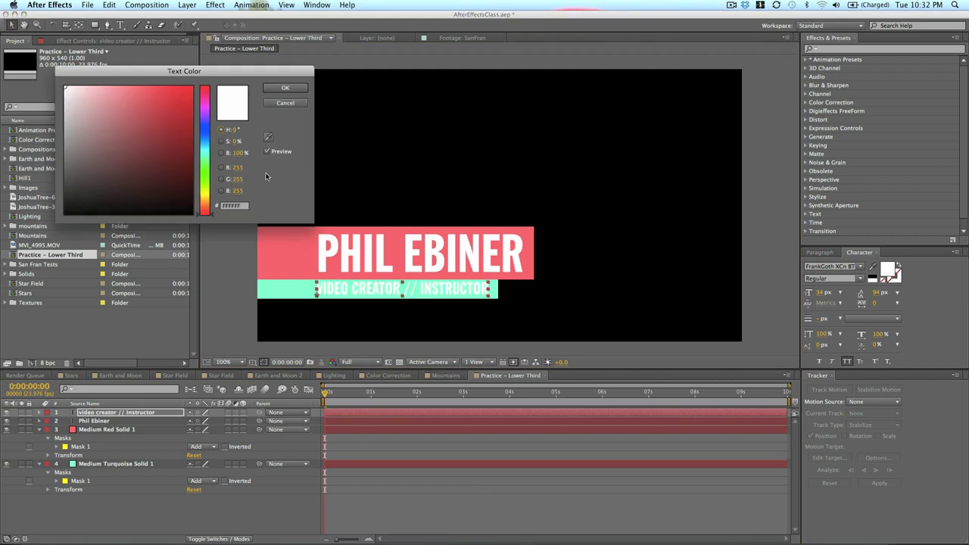
type("000000")
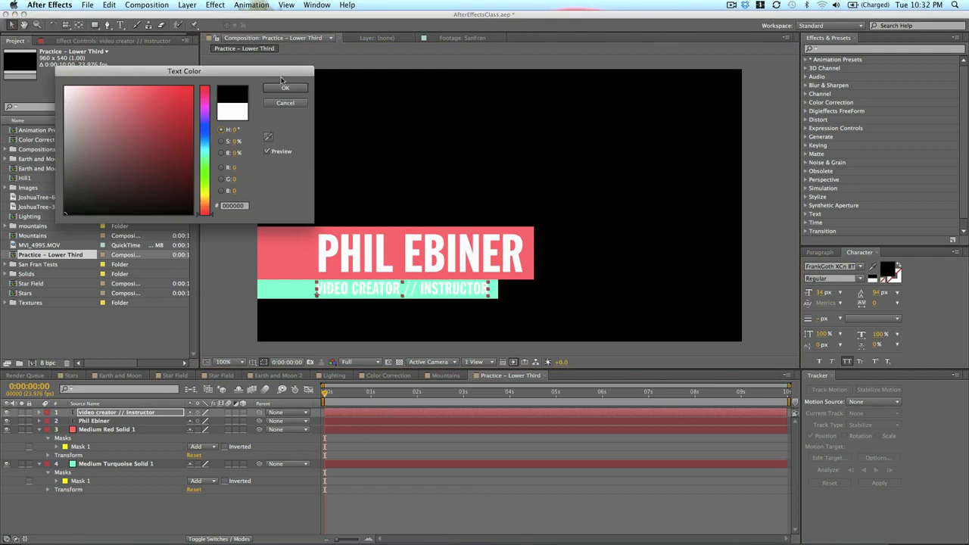
left_click(284, 87)
left_click_drag(463, 295, 469, 296)
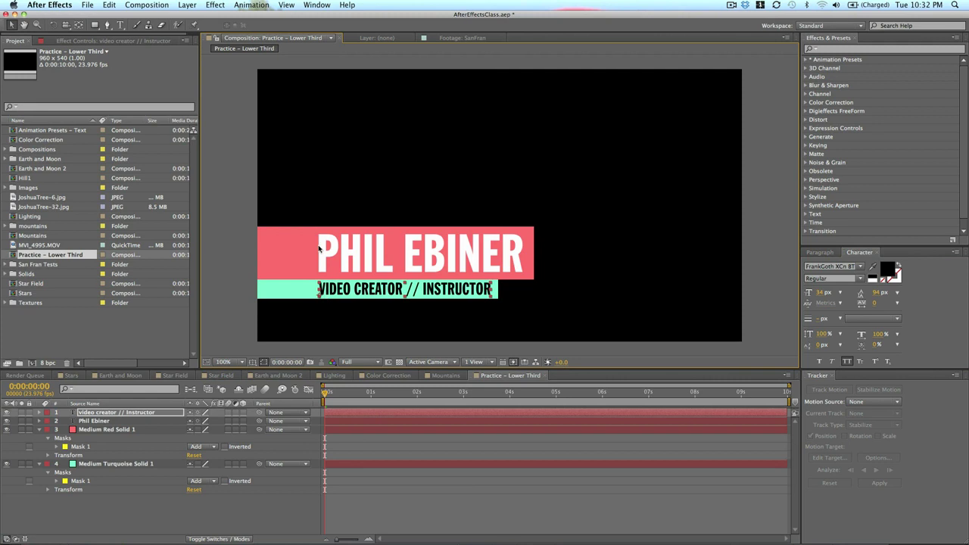
Select all four layers and collapse their expanded properties with the U shortcut.
left_click(345, 451)
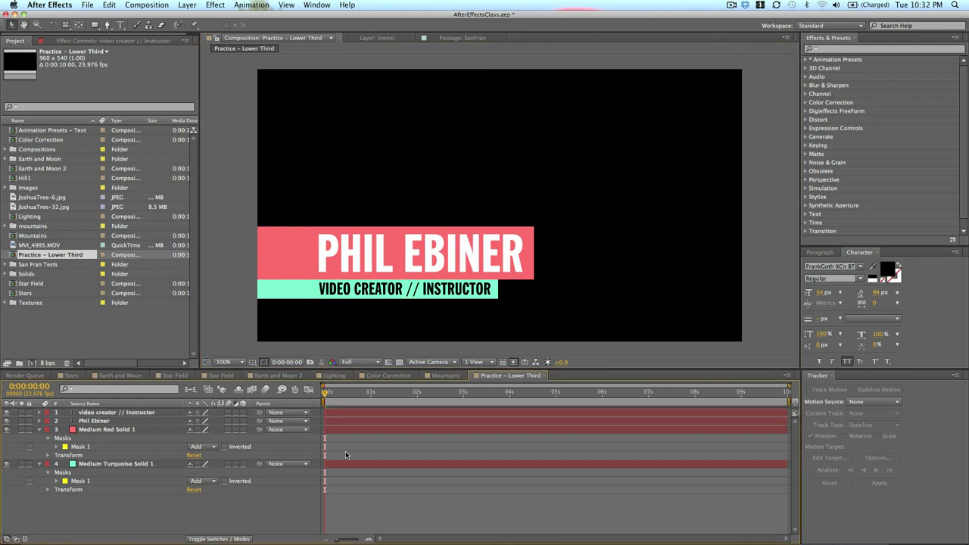
left_click(330, 290)
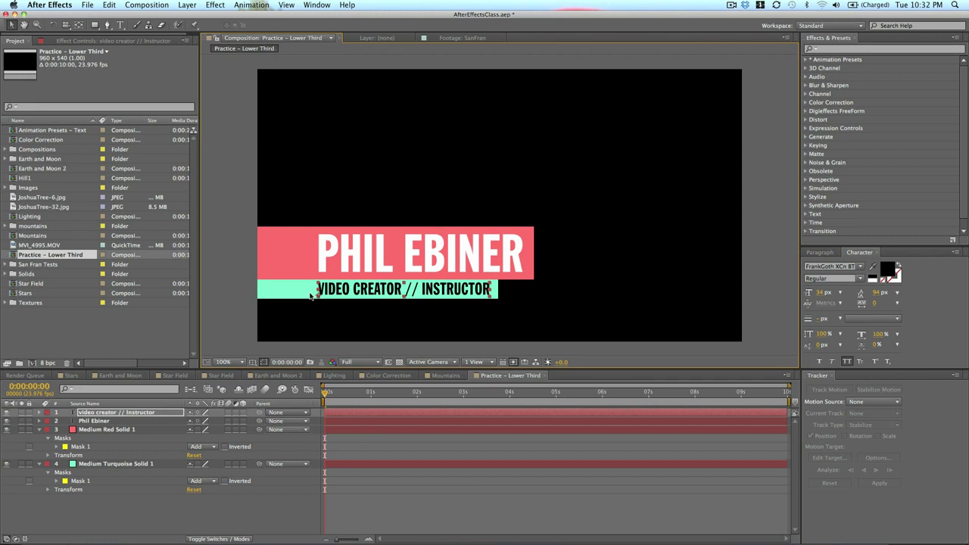
left_click(356, 473)
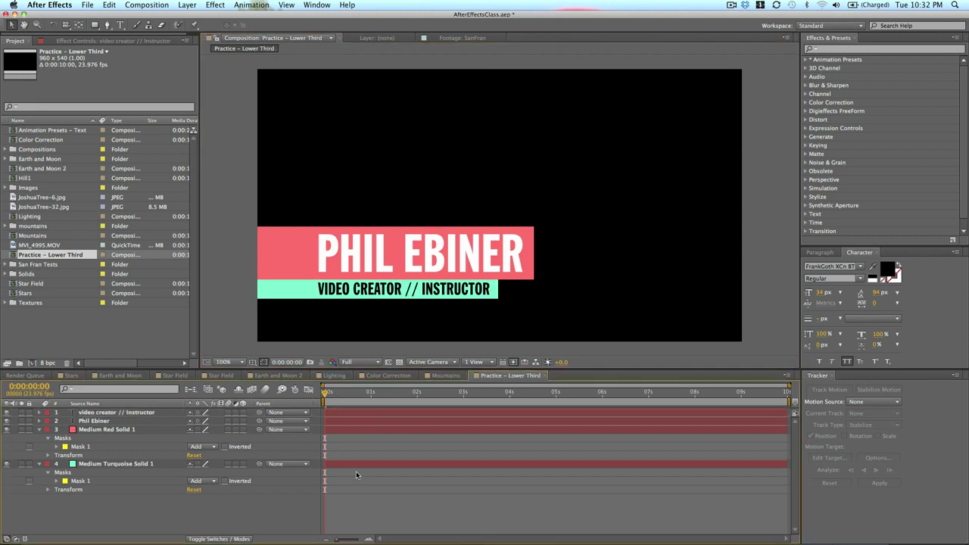
key("ctrl+a")
key("u")
left_click(425, 480)
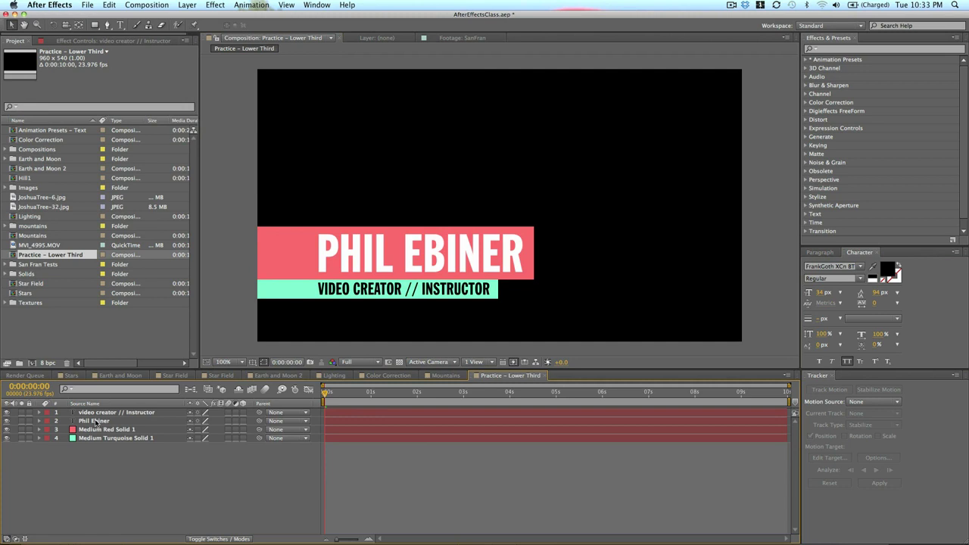
Move the subtitle above the turquoise solid, then parent it to the turquoise bar and the name to the red bar.
left_click_drag(103, 412, 106, 435)
left_click(118, 437)
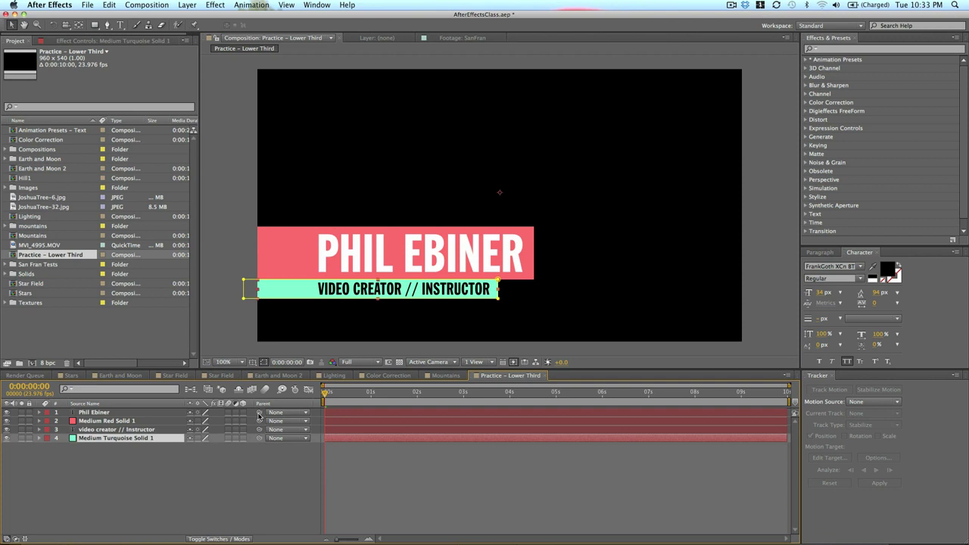
left_click_drag(258, 430, 155, 439)
left_click_drag(258, 413, 148, 422)
left_click(98, 452)
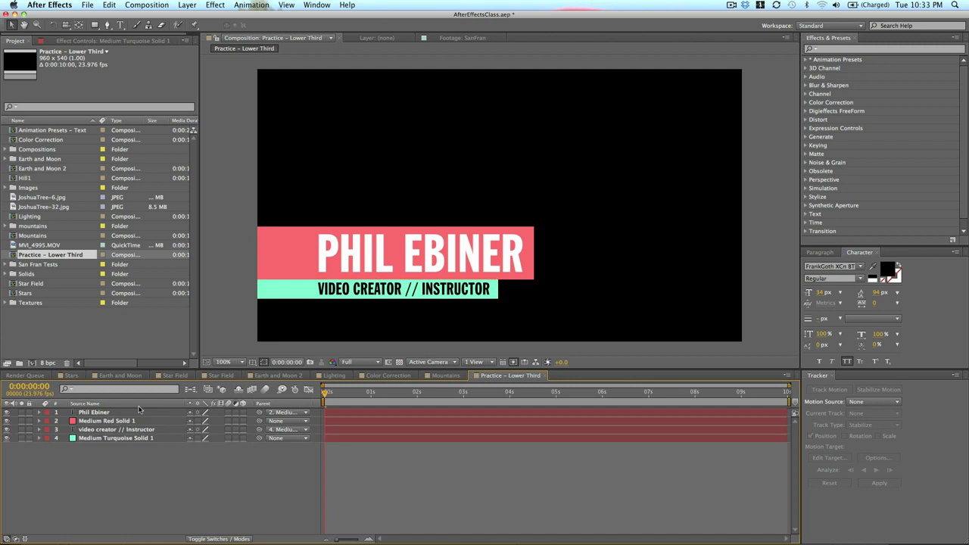
Test the parenting by sliding the red bar's Position left, then undo it.
left_click(97, 420)
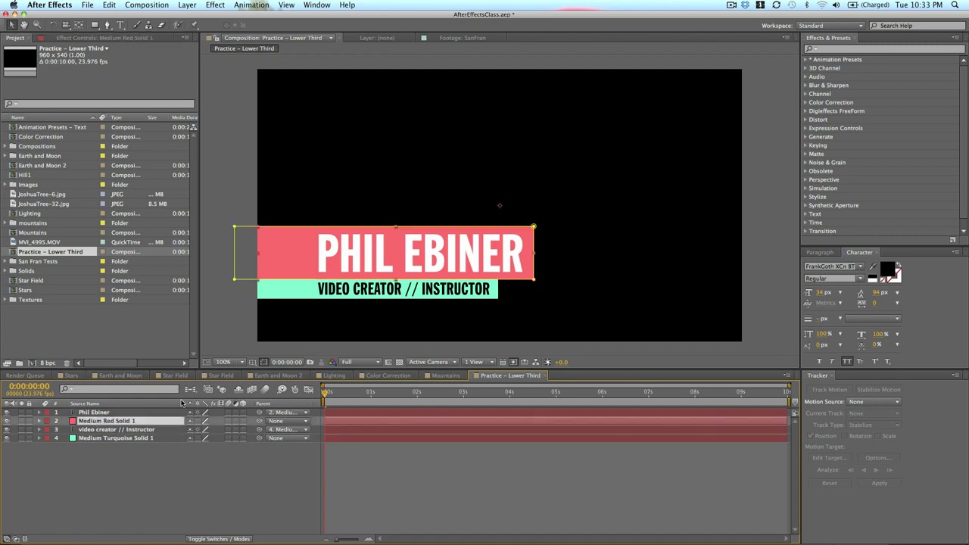
key("p")
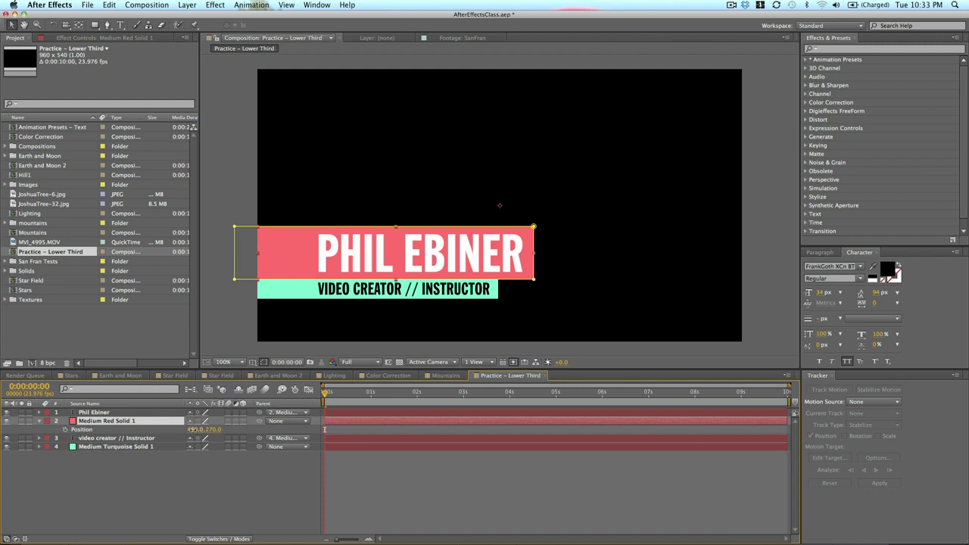
left_click_drag(195, 430, 124, 447)
key("super+z")
left_click(381, 474)
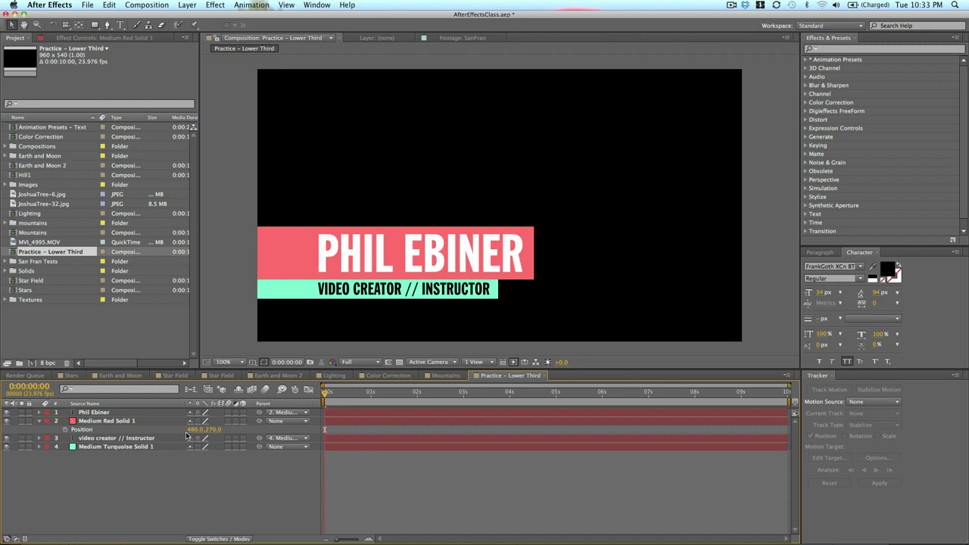
left_click_drag(187, 434, 112, 436)
key("super+z")
Briefly reveal Scale on all layers, then move the current time to 0:00:00:18.
left_click(420, 446)
key("super+a")
key("s")
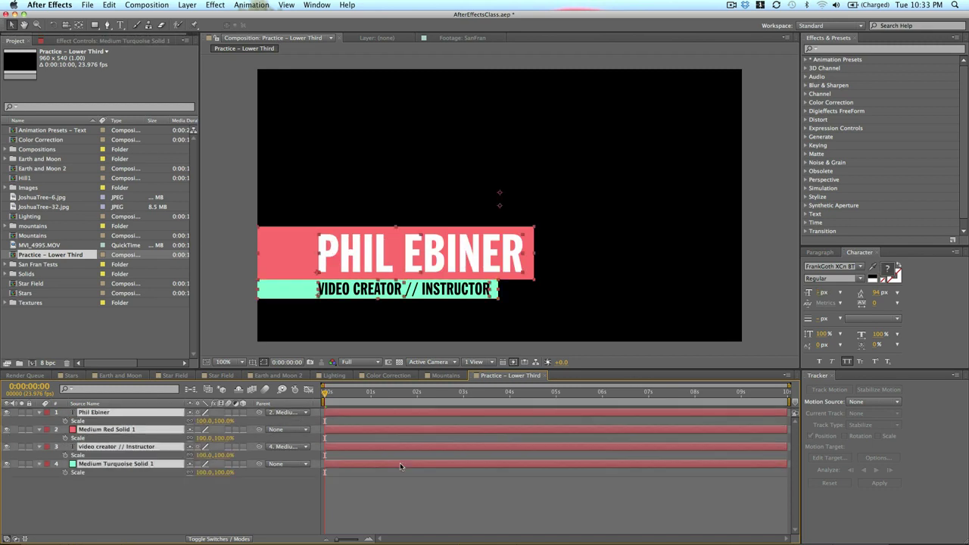
key("s")
left_click(383, 477)
left_click_drag(367, 396, 349, 398)
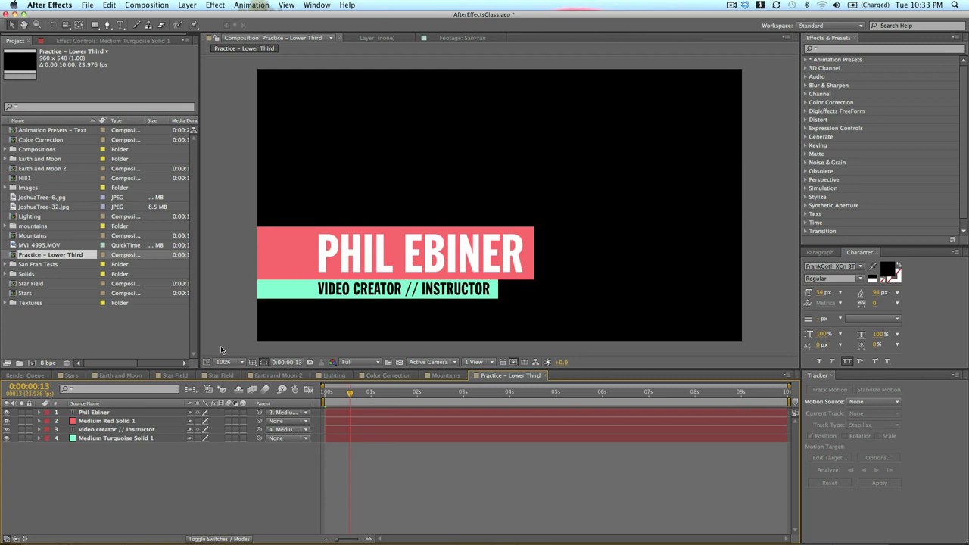
Keyframe Position for the red and turquoise solids at 0:00:00:13, then jump back to 0:00:00:03.
left_click(356, 433)
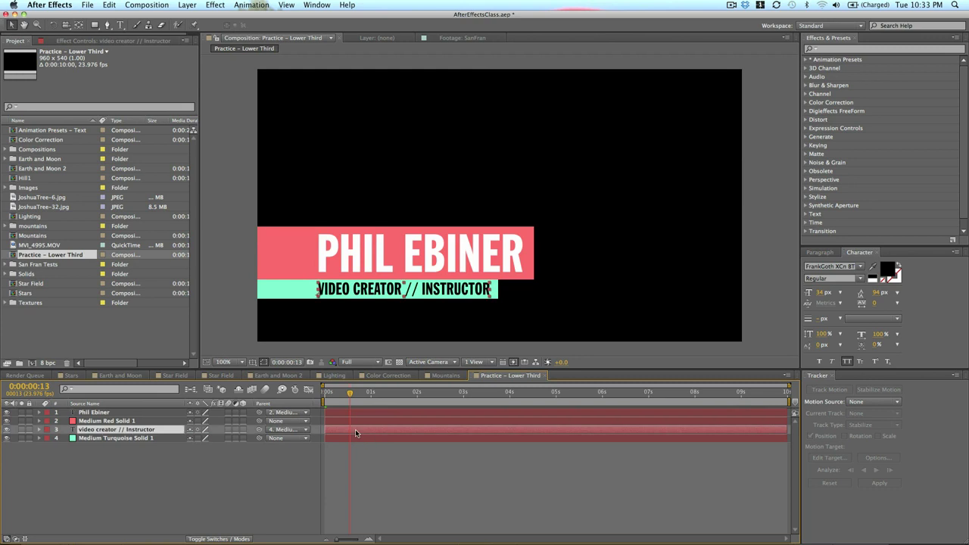
left_click(356, 438)
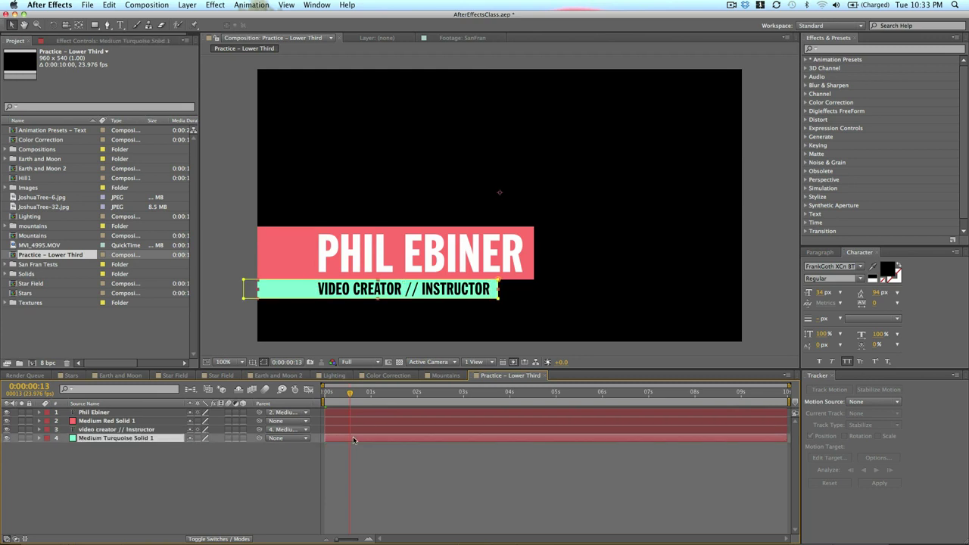
left_click(357, 424, "super")
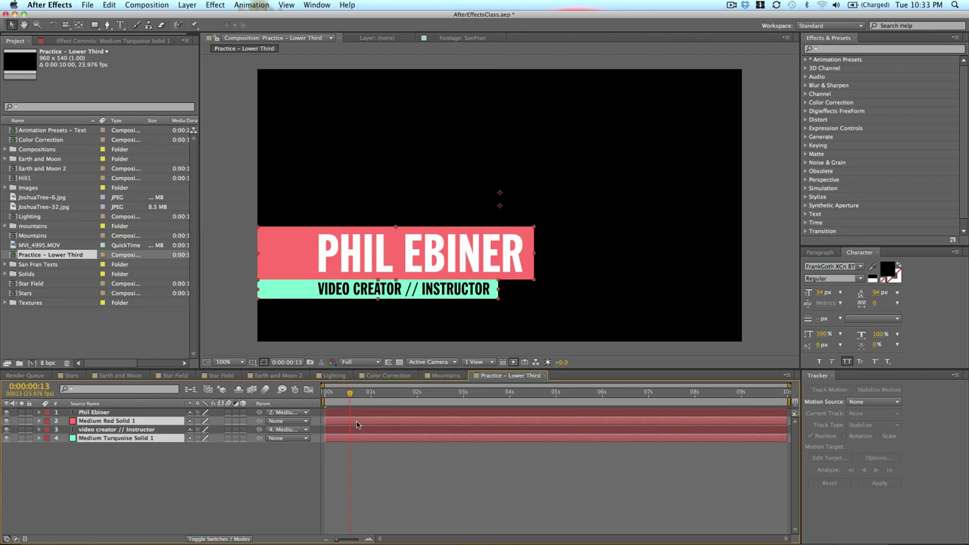
key("p")
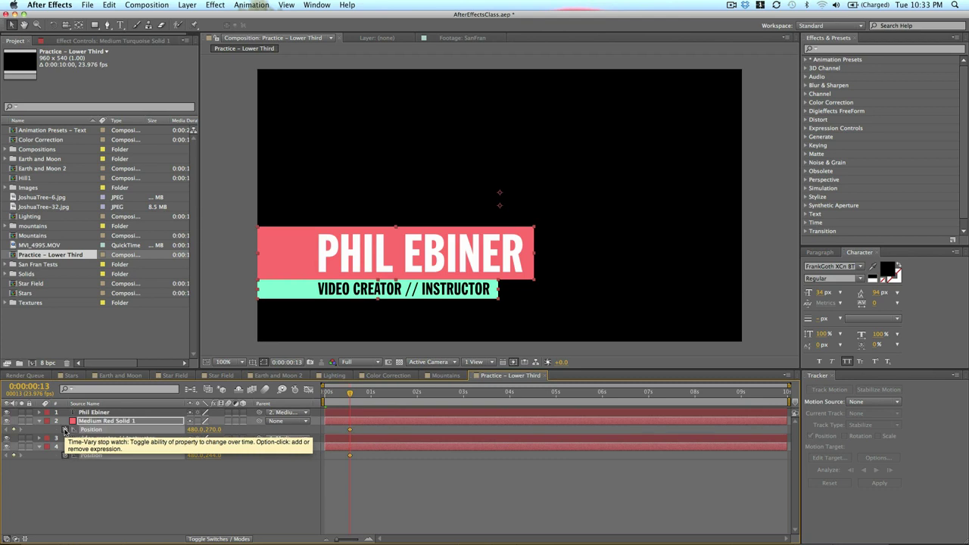
left_click(66, 429)
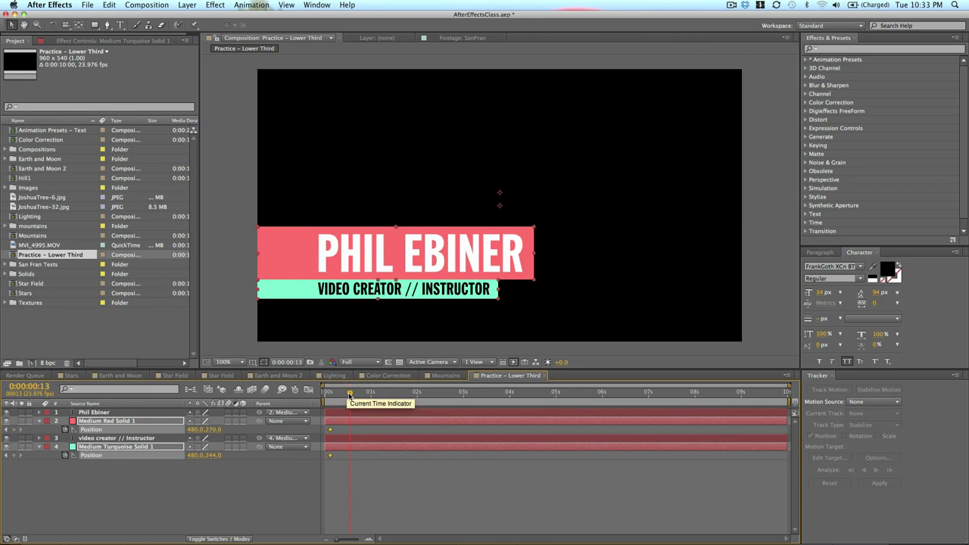
key("shift+Page_Up")
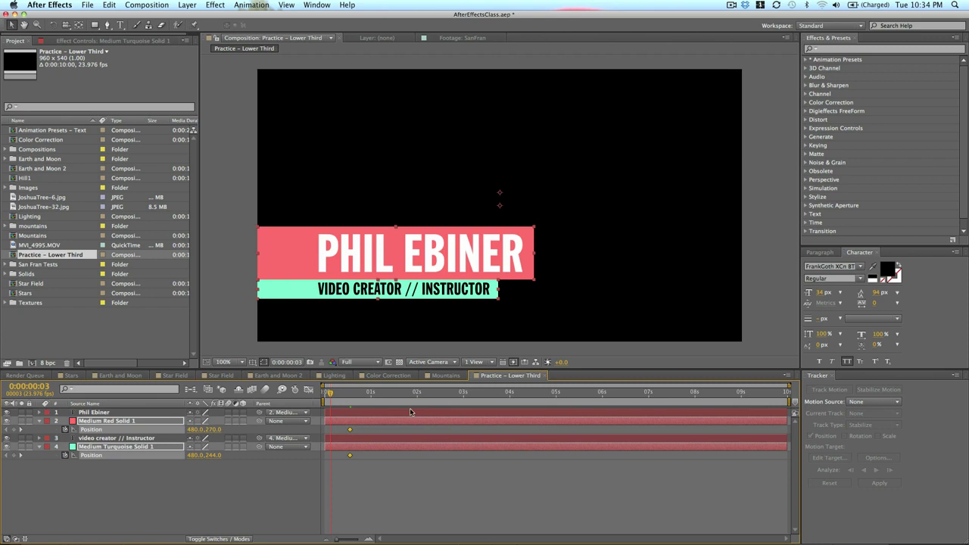
Push the red bar off the left edge to -73,270 at frame 3, creating its start keyframe.
left_click(211, 492)
left_click(185, 429)
left_click_drag(534, 253, 290, 253)
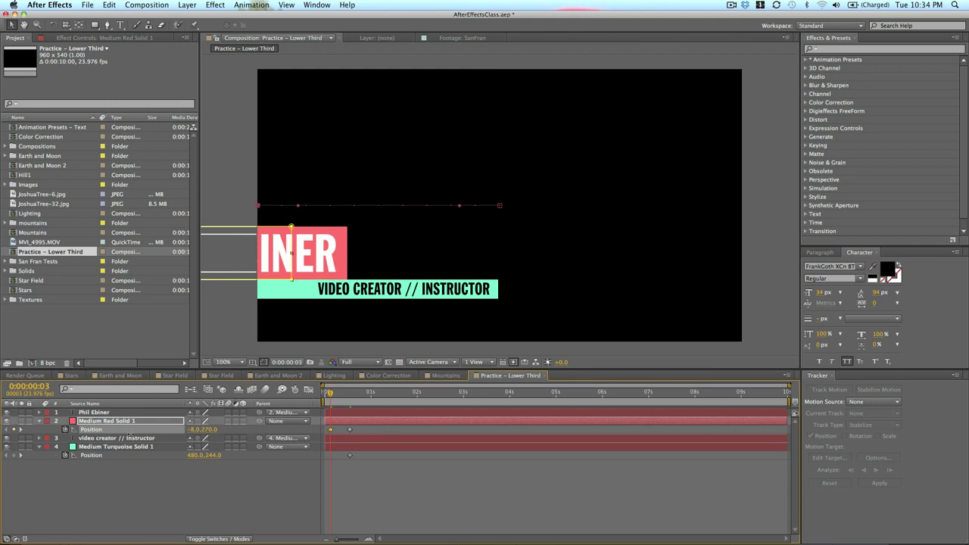
key("shift+Left")
key("shift+Left")
key("shift+Left")
key("shift+Left")
key("shift+Left")
key("shift+Left")
key("shift+Left")
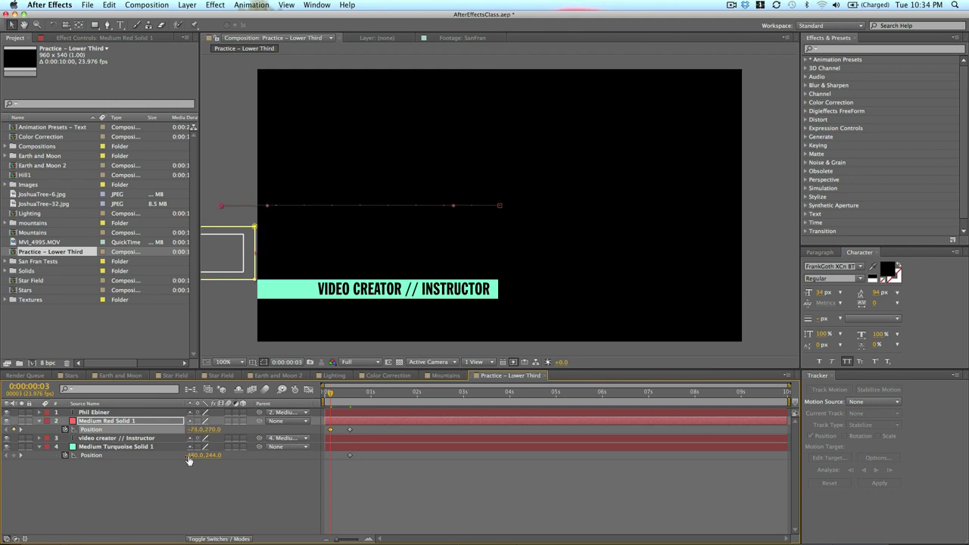
Set the turquoise bar's start Position to -2,244, limit the work area to about 2.5 seconds, and preview.
left_click(190, 456)
type("60")
key("Return")
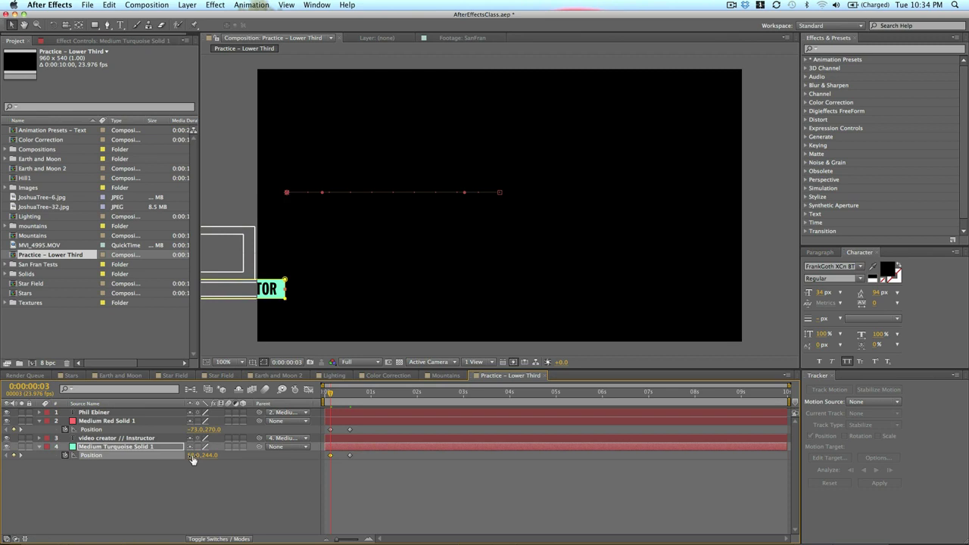
left_click_drag(192, 459, 166, 459)
left_click(424, 488)
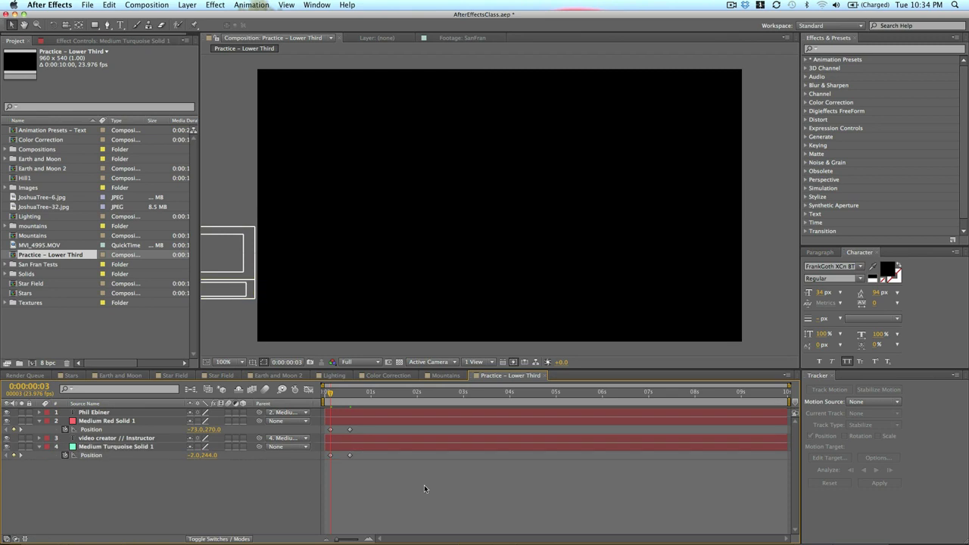
left_click_drag(788, 399, 440, 395)
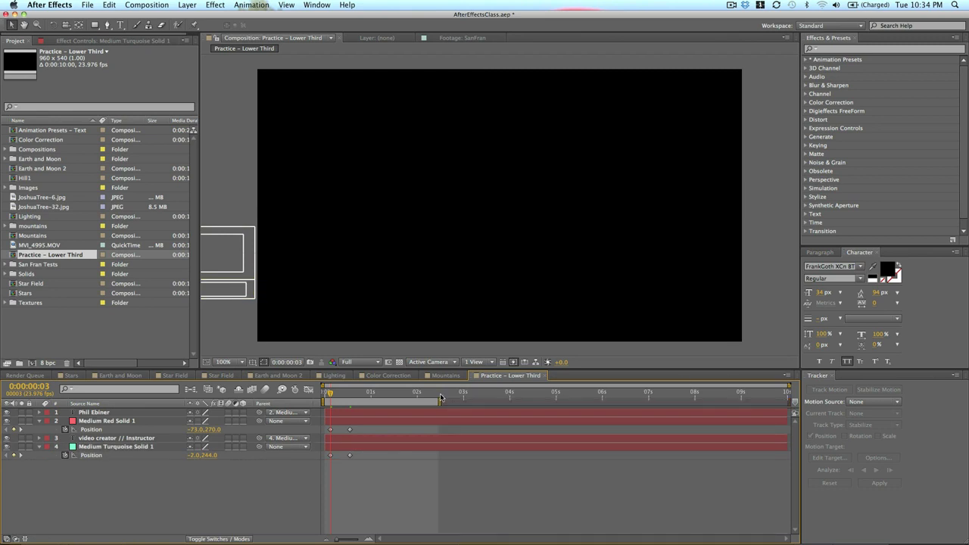
key("space")
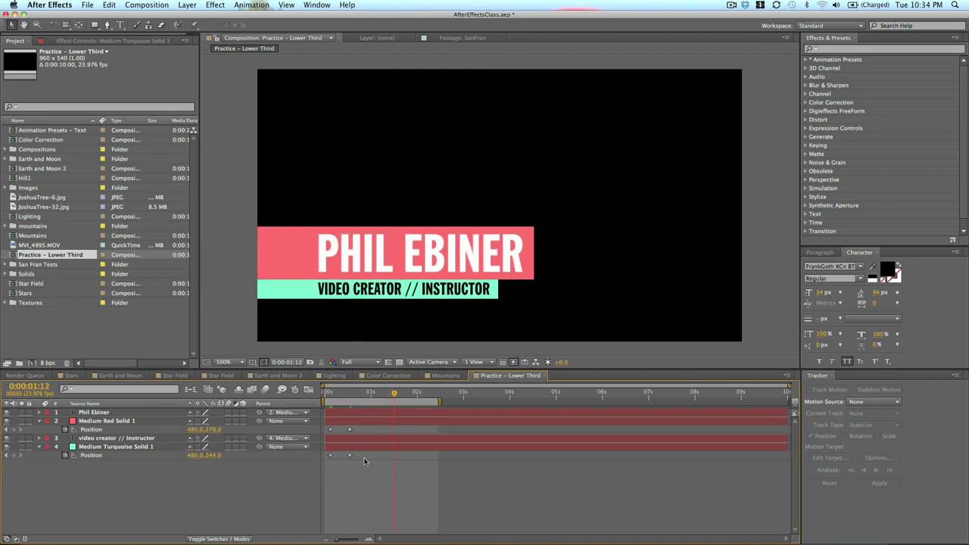
Shift the turquoise bar's Position keyframes about 10 frames later and preview the staggered slide-ins.
left_click_drag(382, 469, 348, 457)
left_click(350, 392)
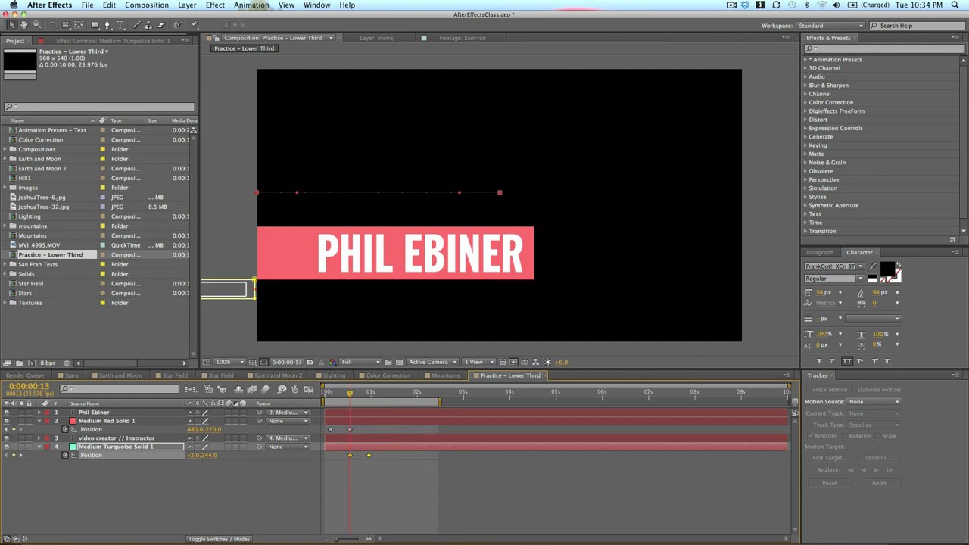
key("space")
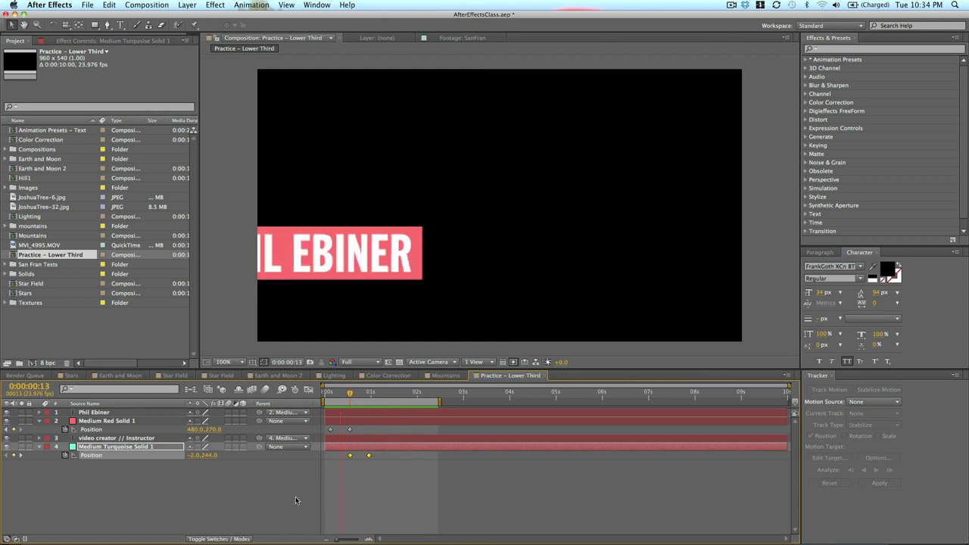
key("space")
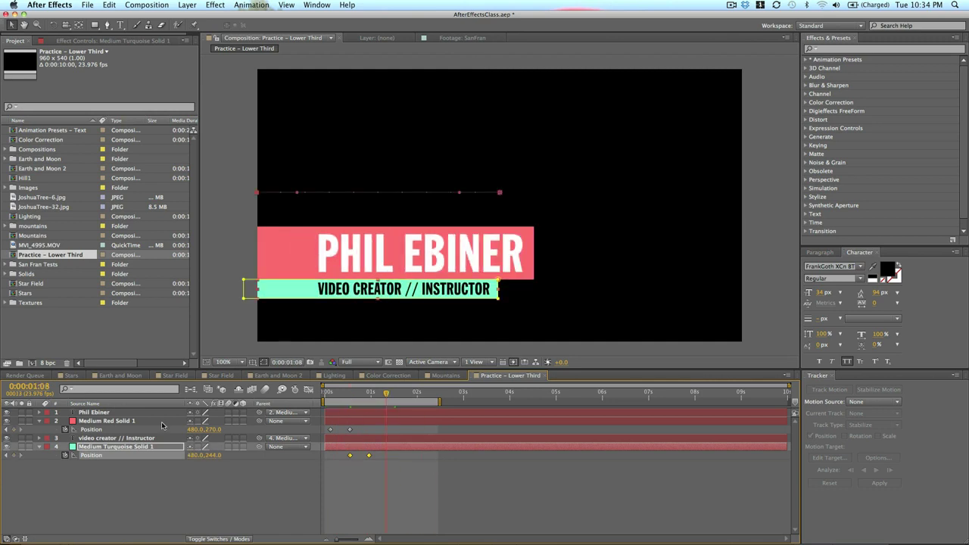
Enable motion blur on the layers and composition, and shorten the turquoise bar's slide-in.
left_click_drag(226, 444, 228, 412)
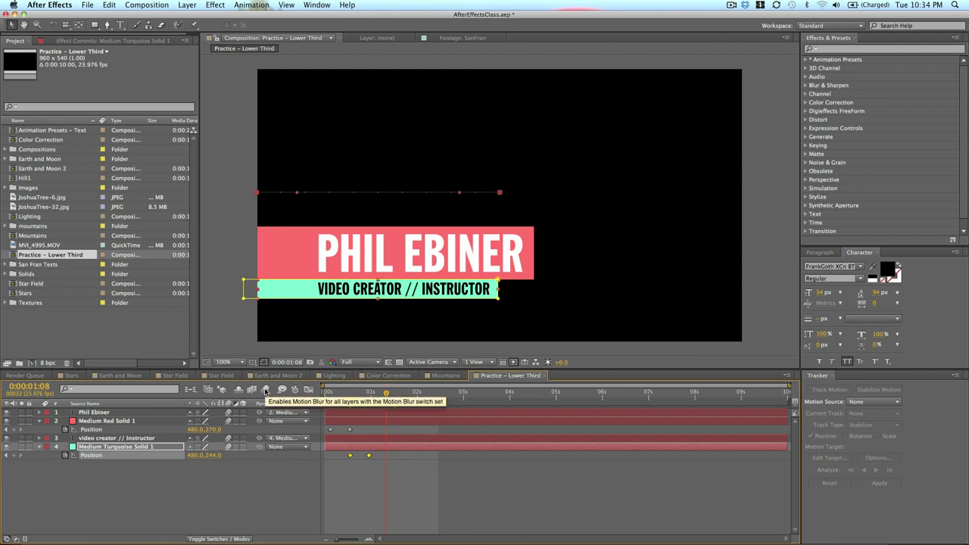
left_click(265, 392)
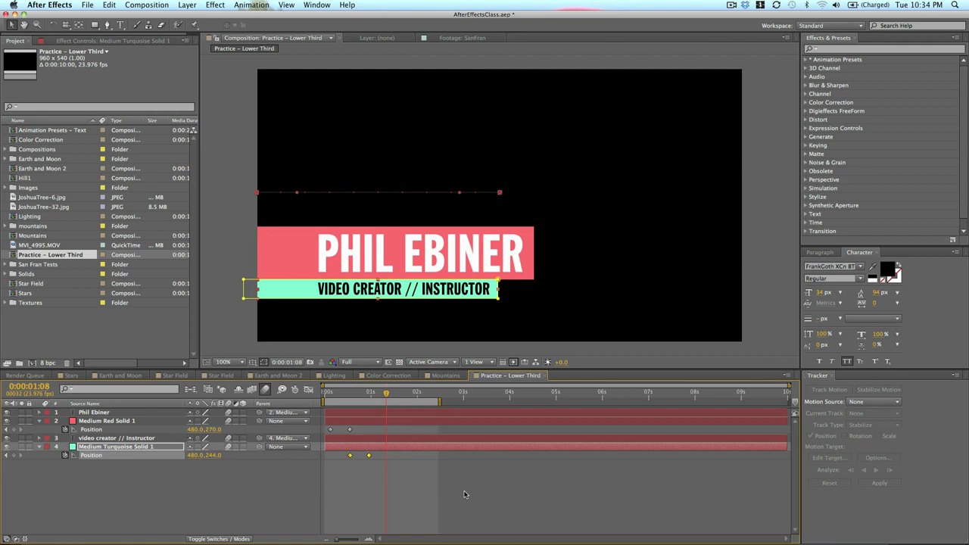
key("space")
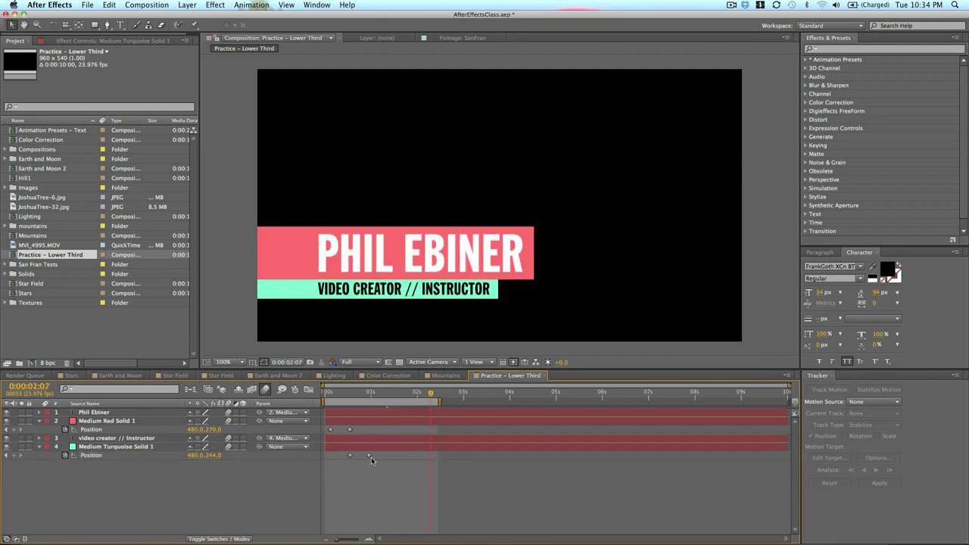
left_click_drag(369, 455, 342, 431)
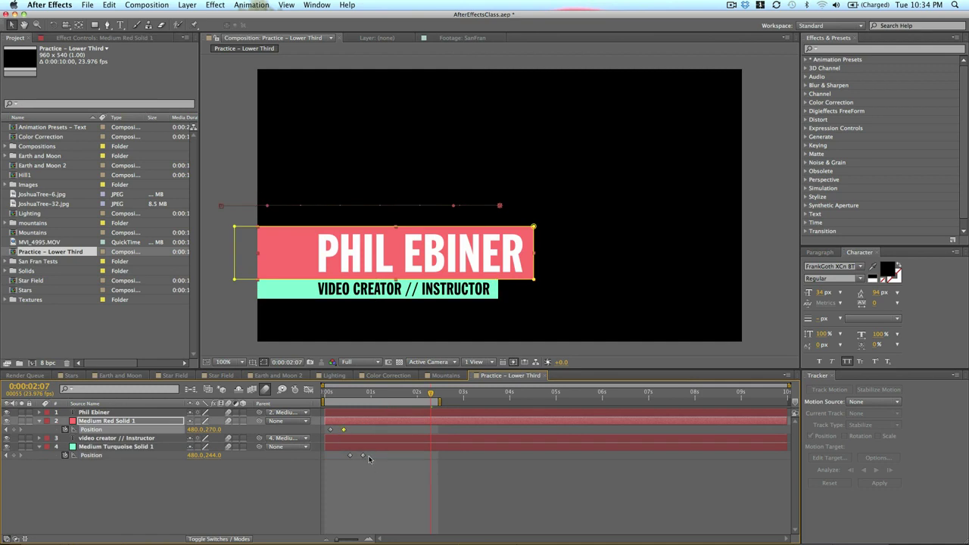
key("space")
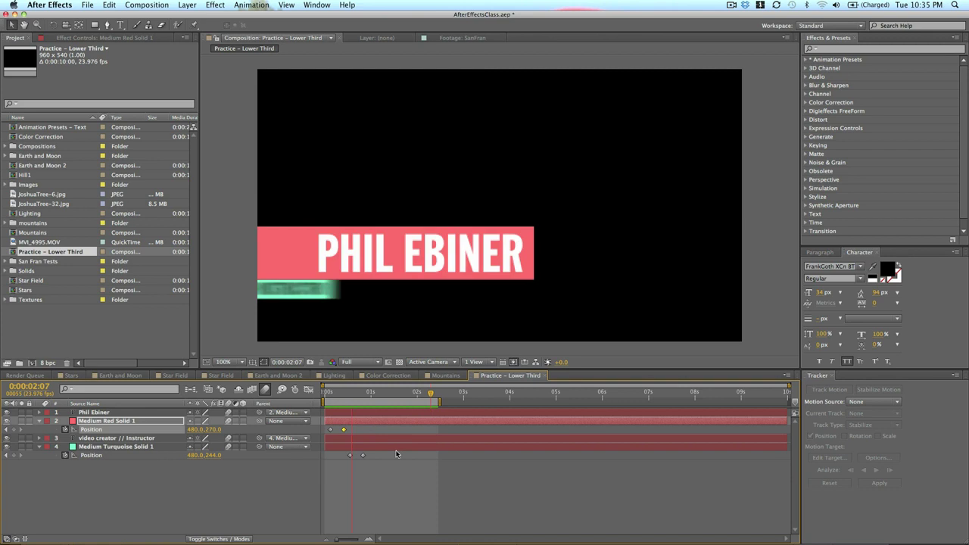
Stop the preview and briefly reveal, then hide, the four layers' Scale properties.
key("space")
left_click(381, 491)
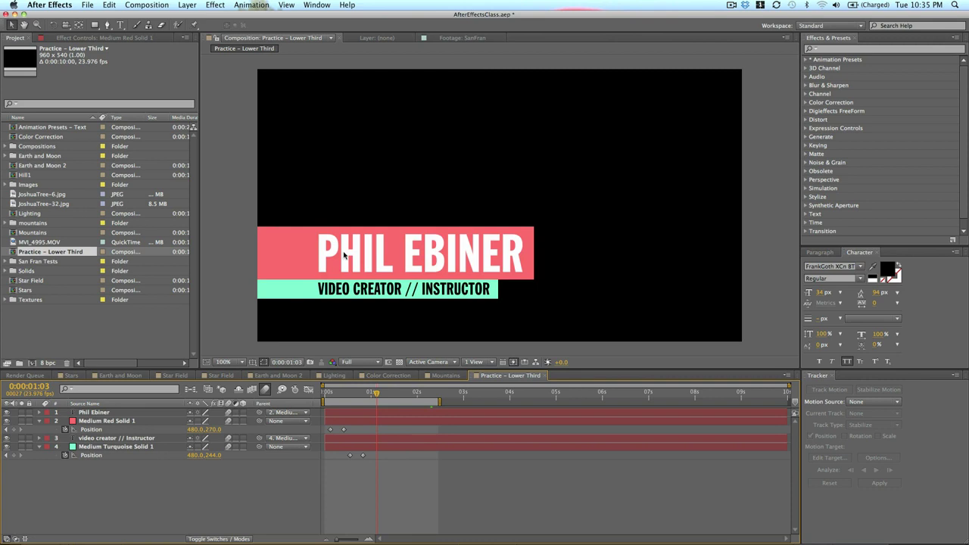
key("super+a")
key("s")
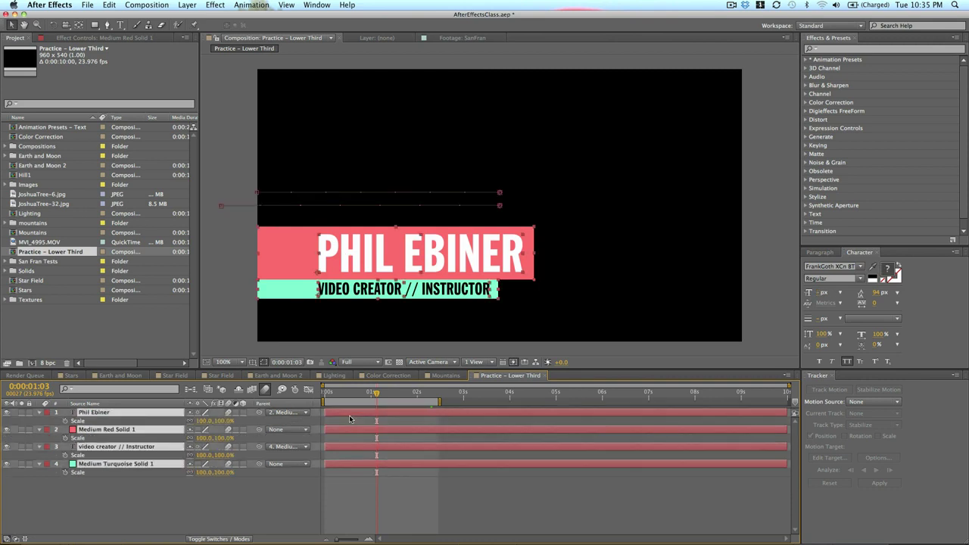
key("s")
left_click(351, 476)
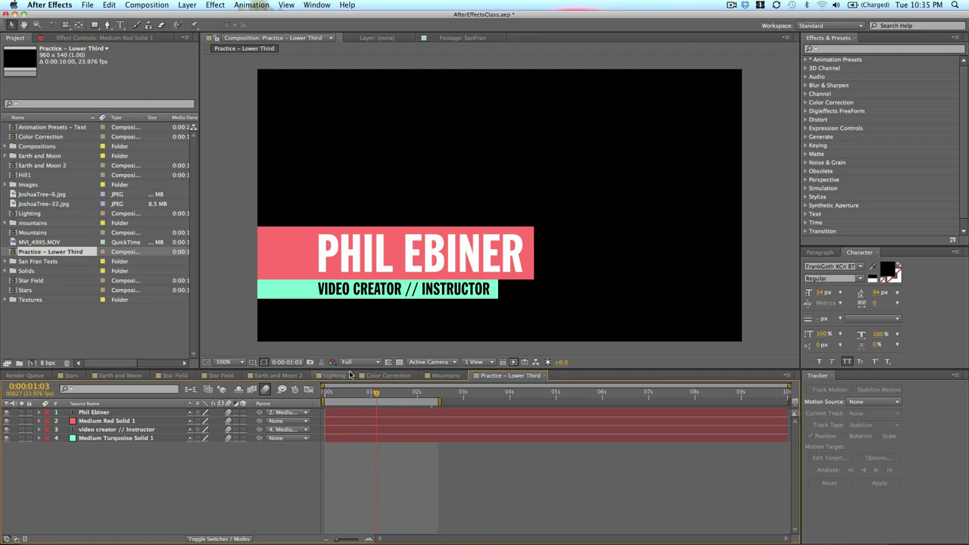
Set the Parent of Phil Ebiner and the subtitle text layer to None.
left_click(106, 413)
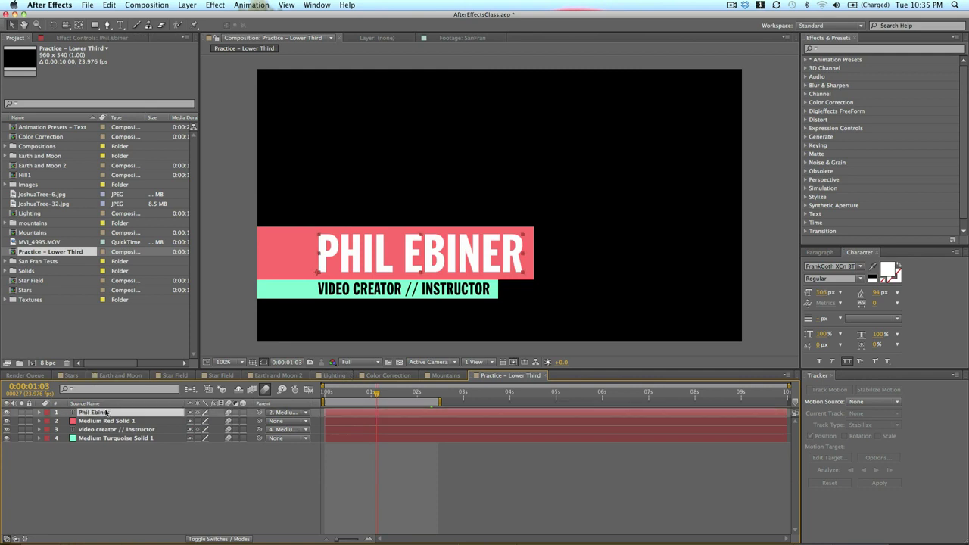
left_click(283, 412)
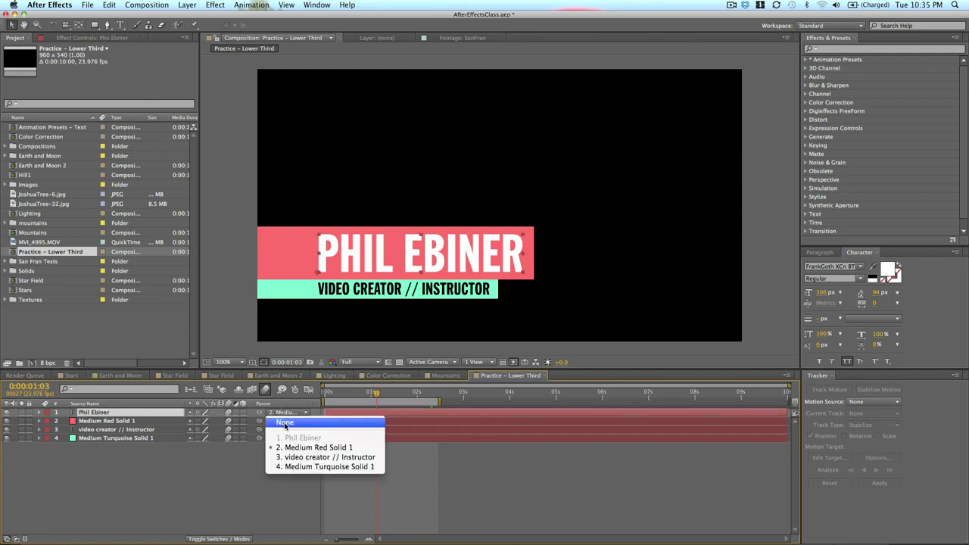
left_click(284, 425)
left_click(283, 429)
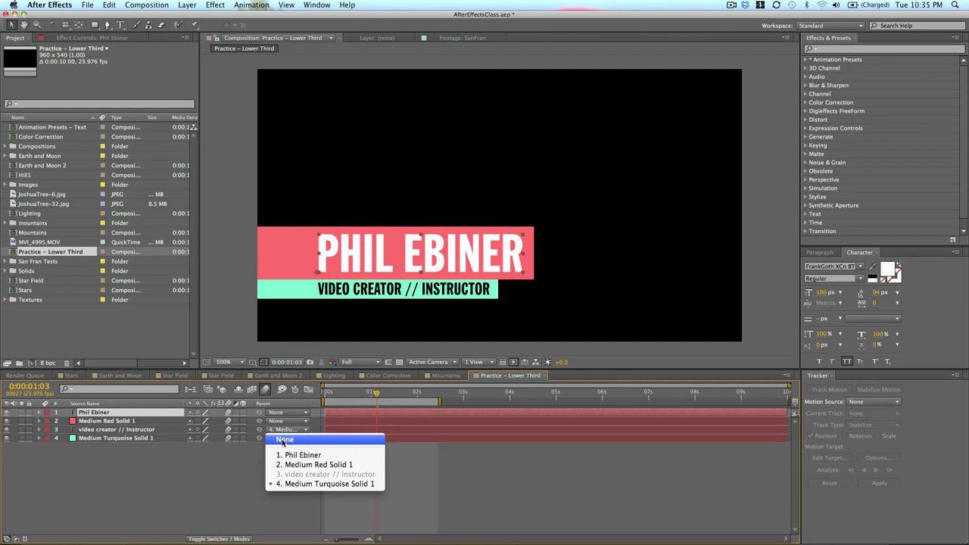
left_click(284, 439)
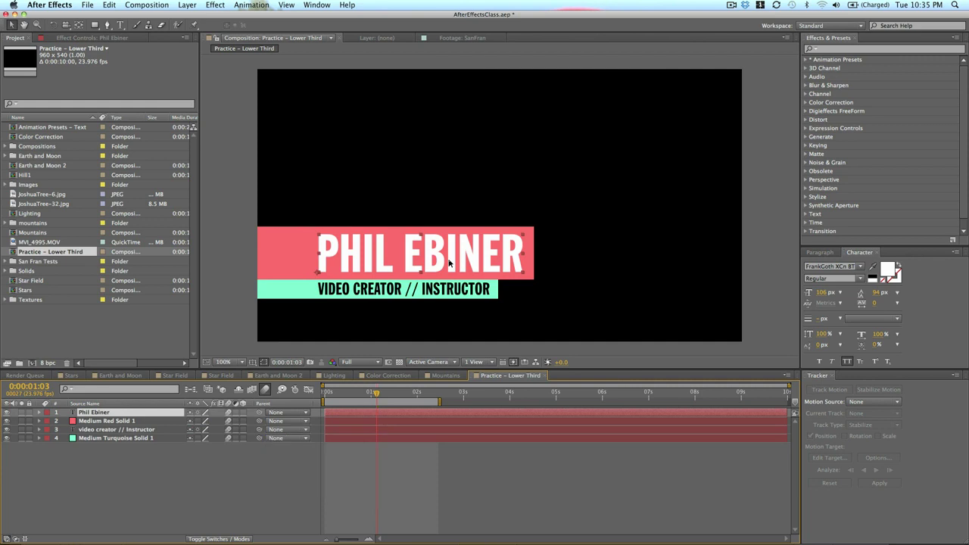
Reveal the red and turquoise bars' Position keyframes and move to 0:00:00:10.
left_click(398, 420)
left_click(398, 441, "ctrl")
key("u")
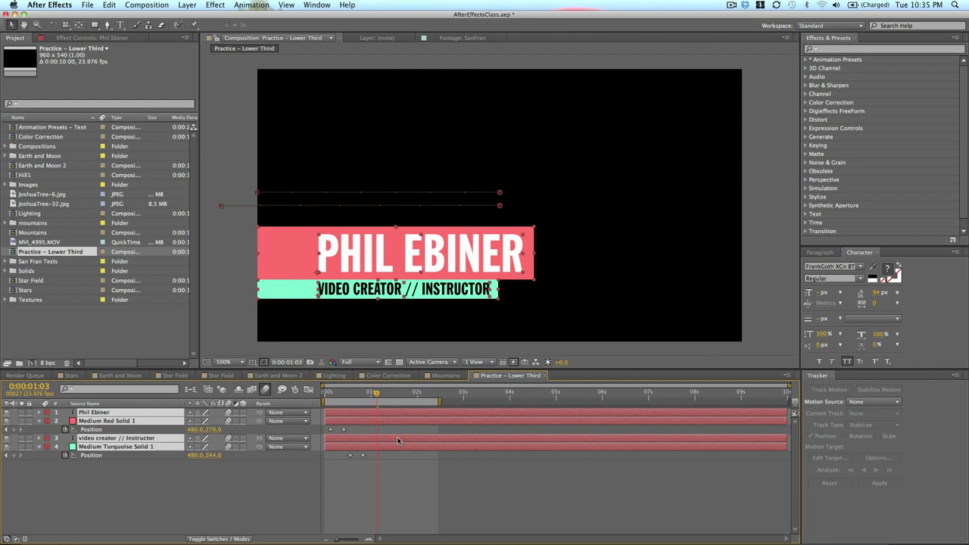
left_click(388, 466)
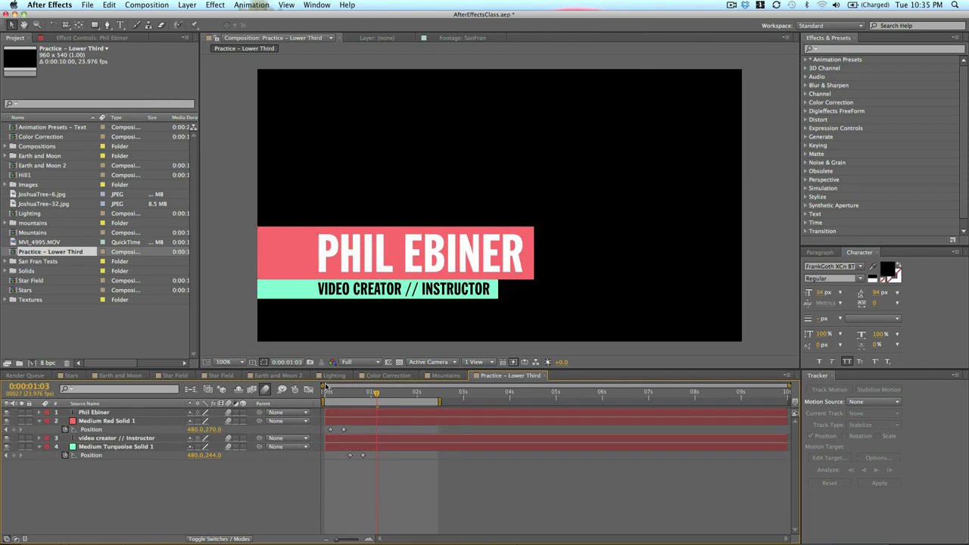
left_click(347, 391)
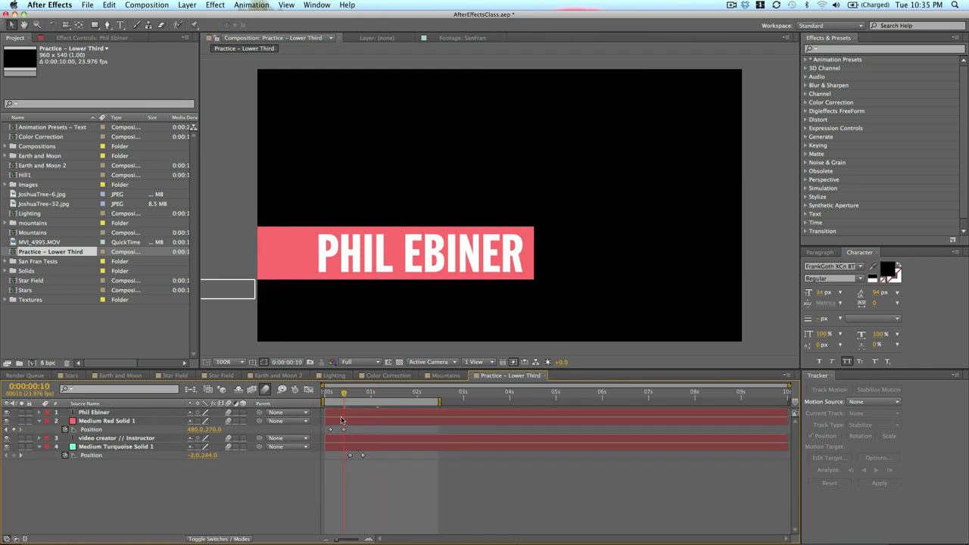
Make the Phil Ebiner text a 3D layer with its anchor point at the top.
left_click(353, 420)
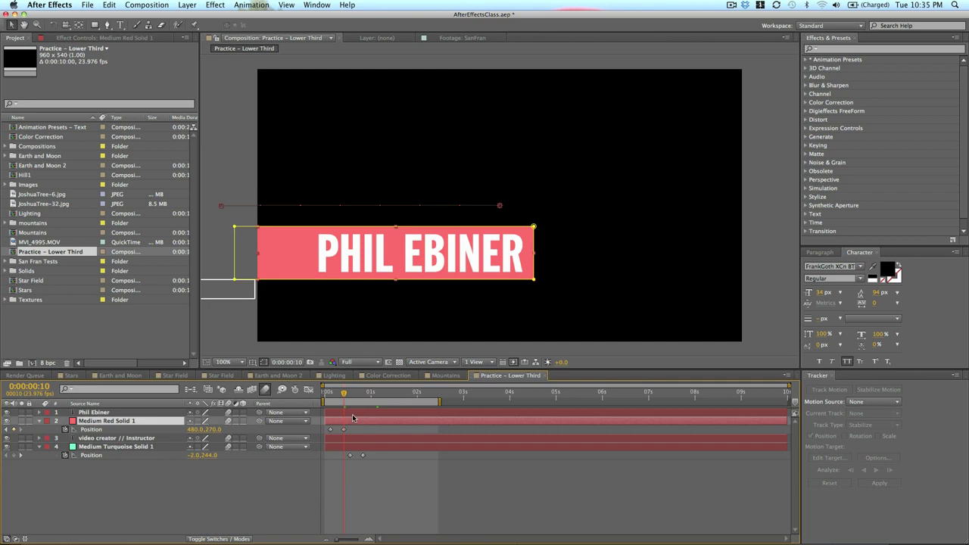
left_click(360, 411)
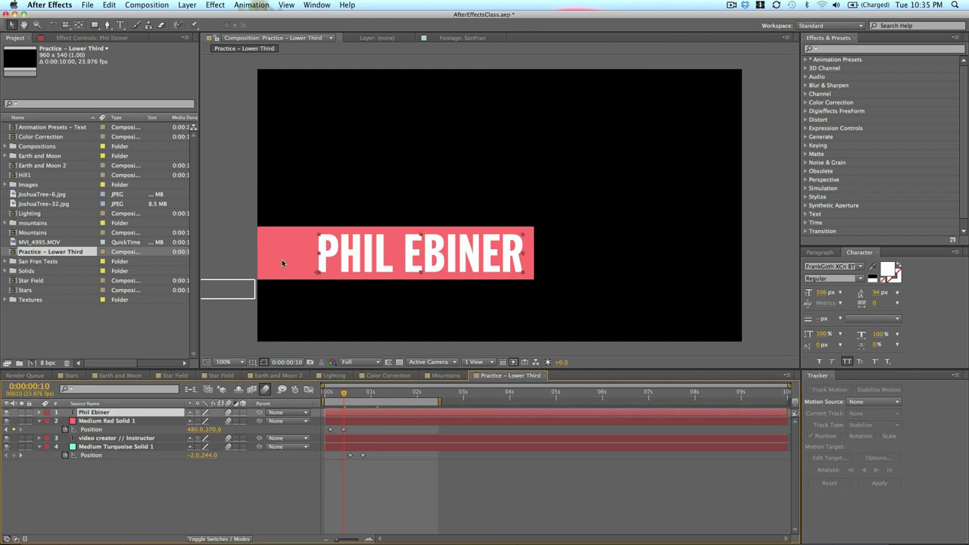
left_click(243, 412)
left_click(79, 27)
left_click_drag(314, 273, 420, 232)
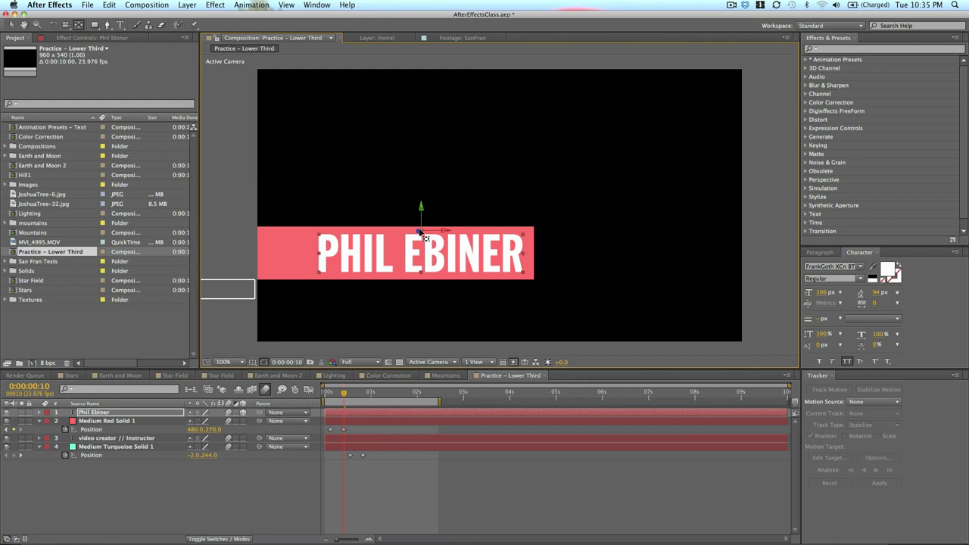
Keyframe the name's X Rotation flipping from 91° down to 0°, then preview it.
key("r")
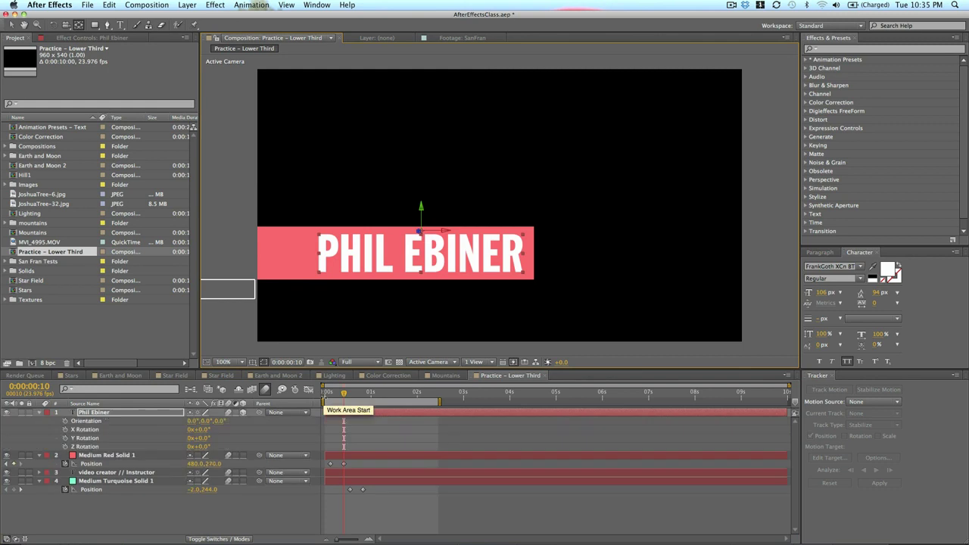
left_click_drag(198, 429, 216, 433)
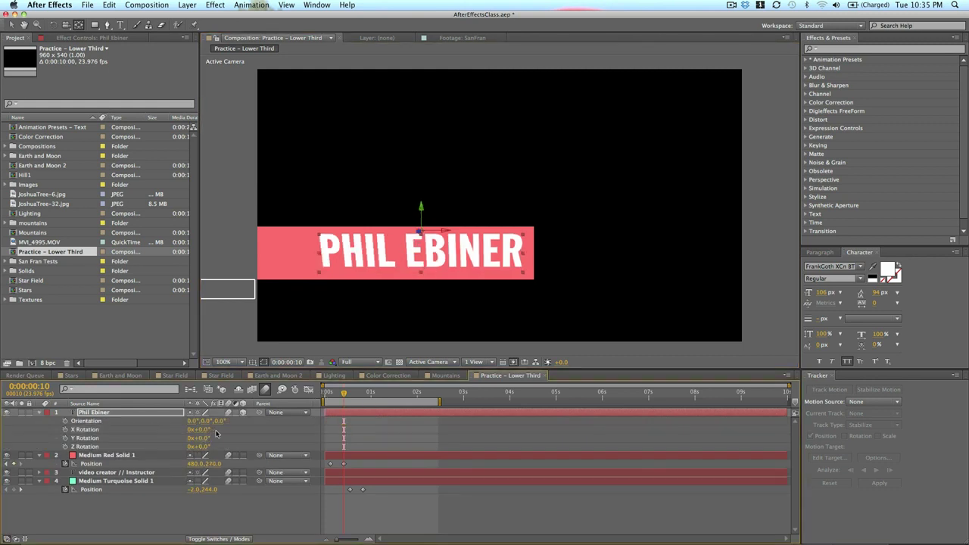
left_click(64, 429)
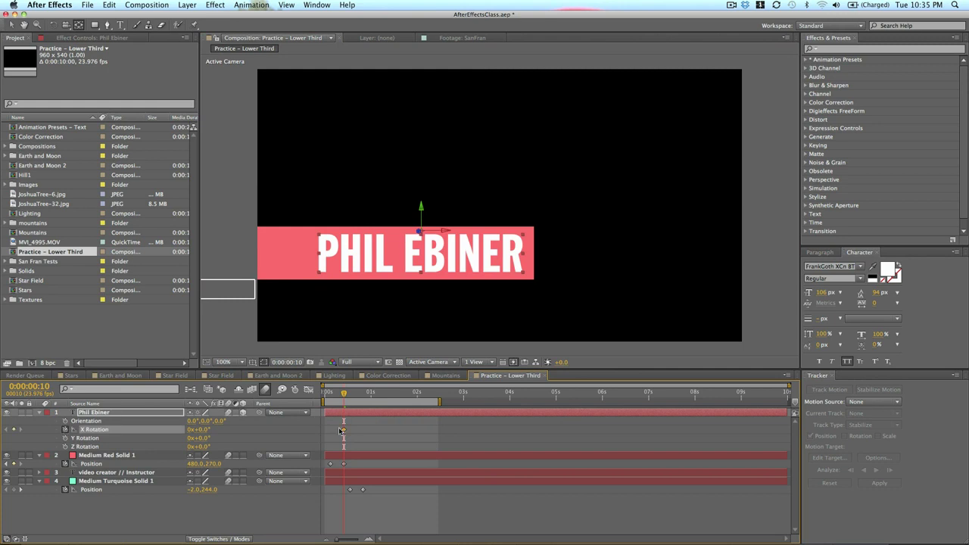
left_click_drag(344, 429, 354, 433)
mouse_move(201, 429)
left_mouse_down()
mouse_move(220, 428)
mouse_move(208, 430)
left_mouse_up()
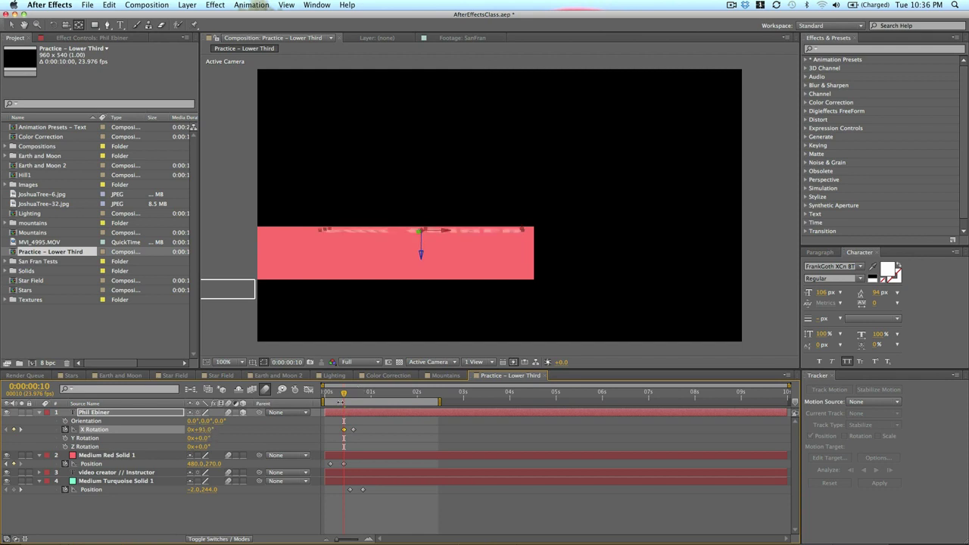
left_click(325, 411)
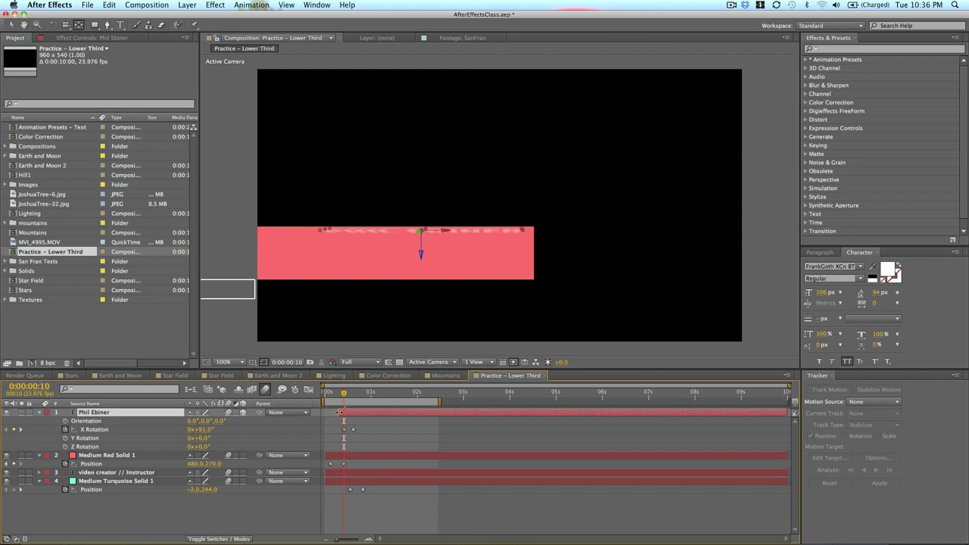
left_click_drag(344, 393, 345, 393)
key("space")
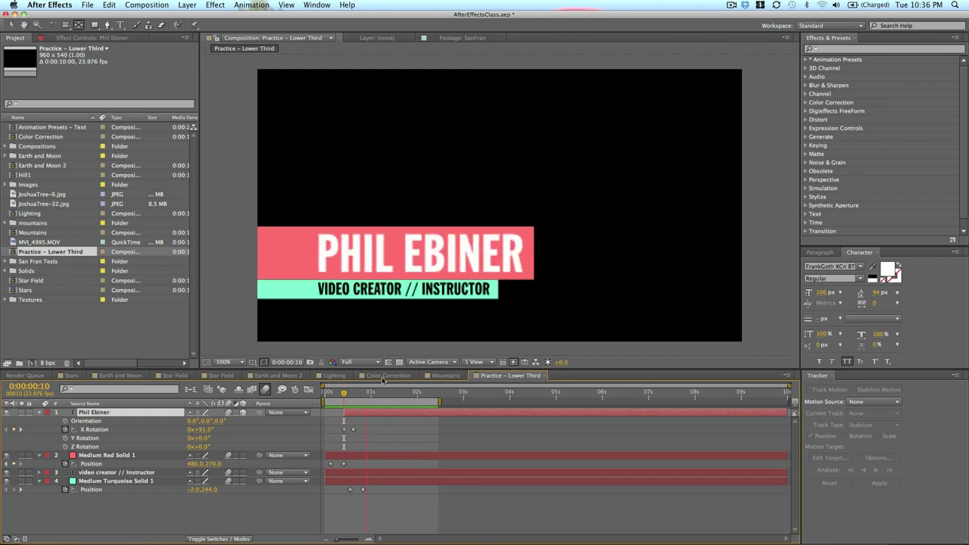
Stop the preview at 0:00:00:12 and move the playhead to 0:00:00:20.
left_click(347, 393)
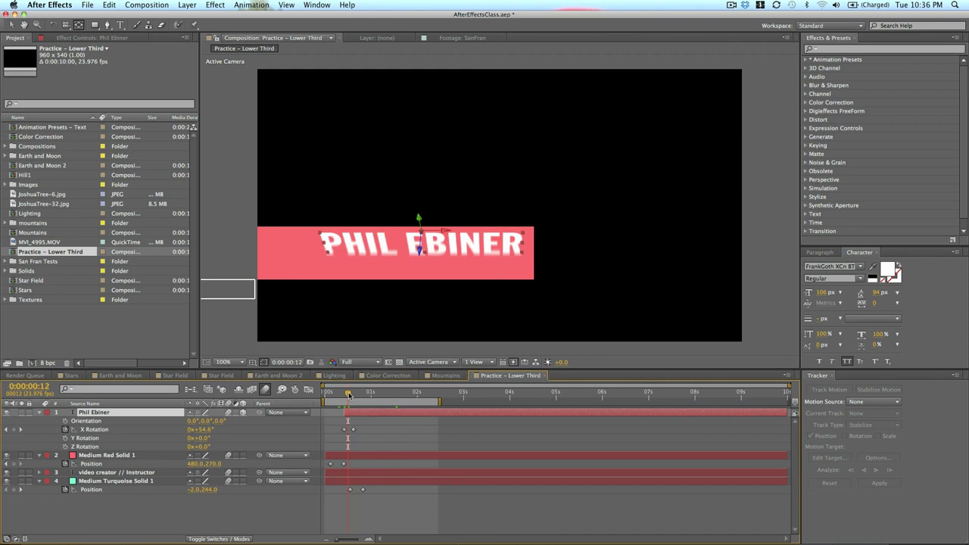
left_click_drag(348, 394, 364, 396)
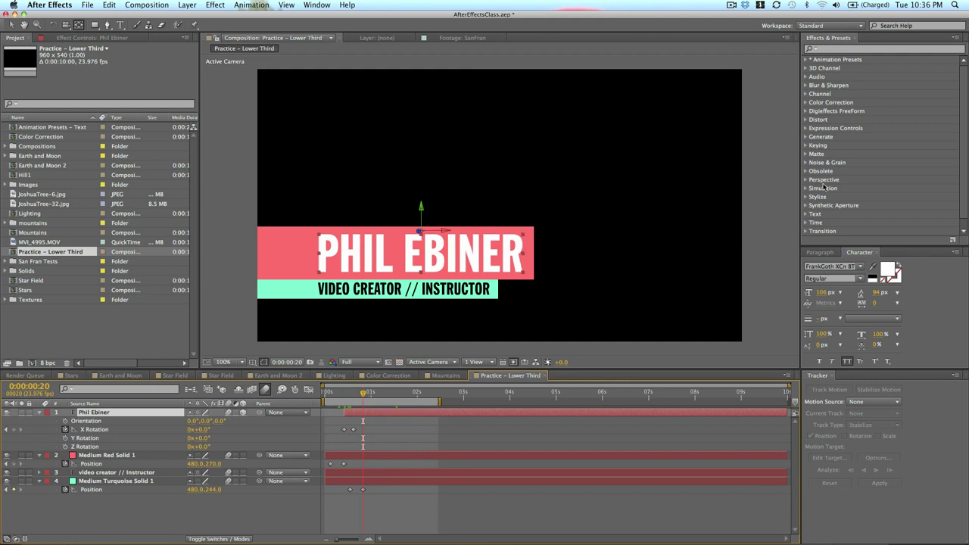
Apply Linear Wipe to VIDEO CREATOR // INSTRUCTOR with 270° angle and 100% completion.
left_click(828, 50)
type("linear")
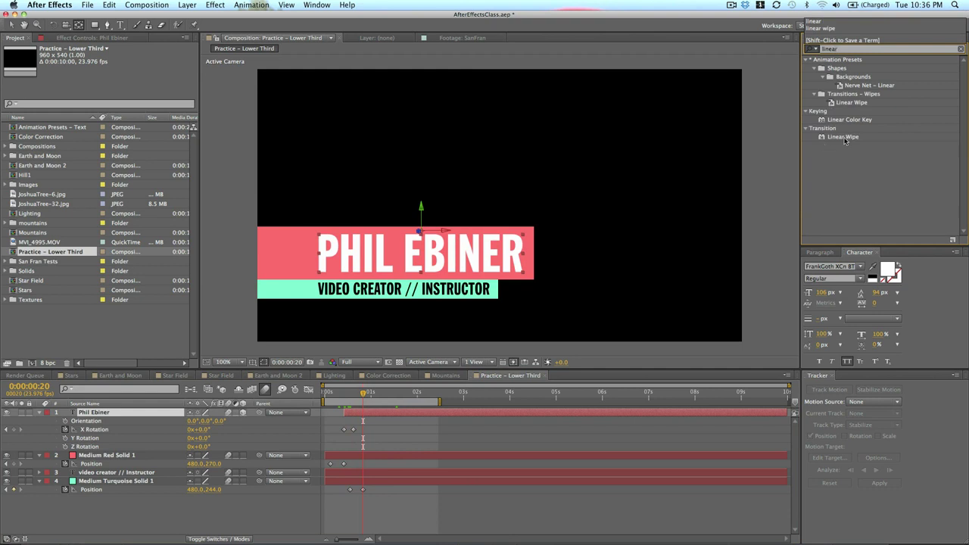
left_click(833, 137)
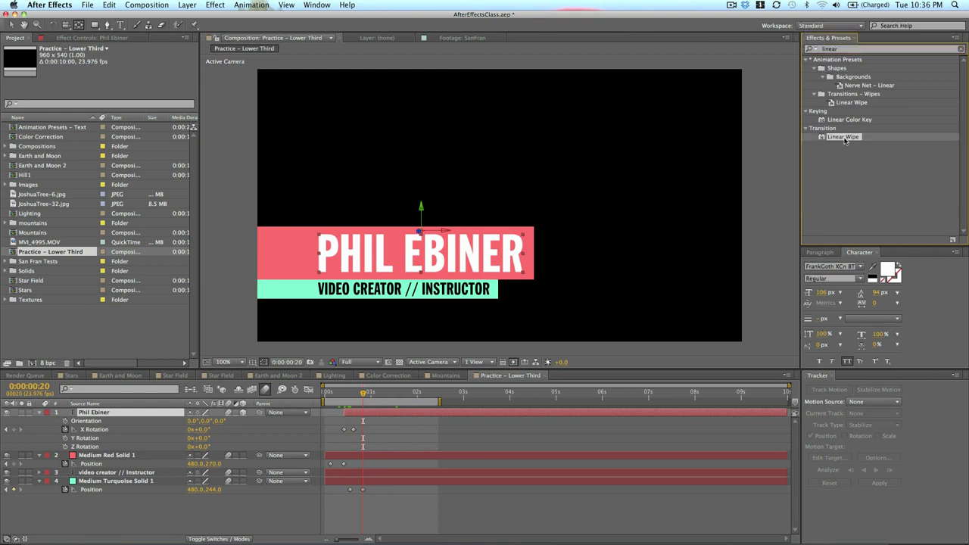
left_click_drag(832, 137, 379, 474)
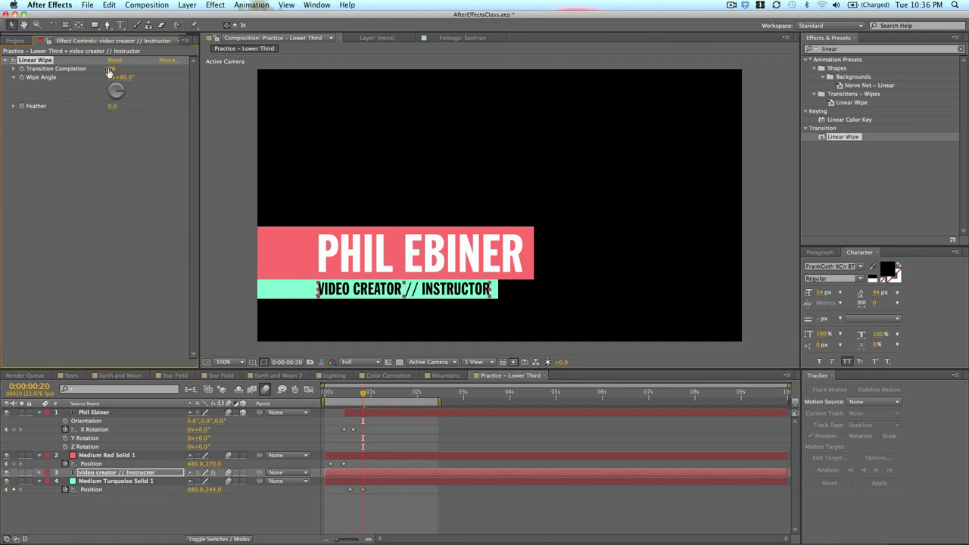
mouse_move(111, 69)
left_mouse_down()
mouse_move(121, 70)
mouse_move(114, 70)
left_mouse_up()
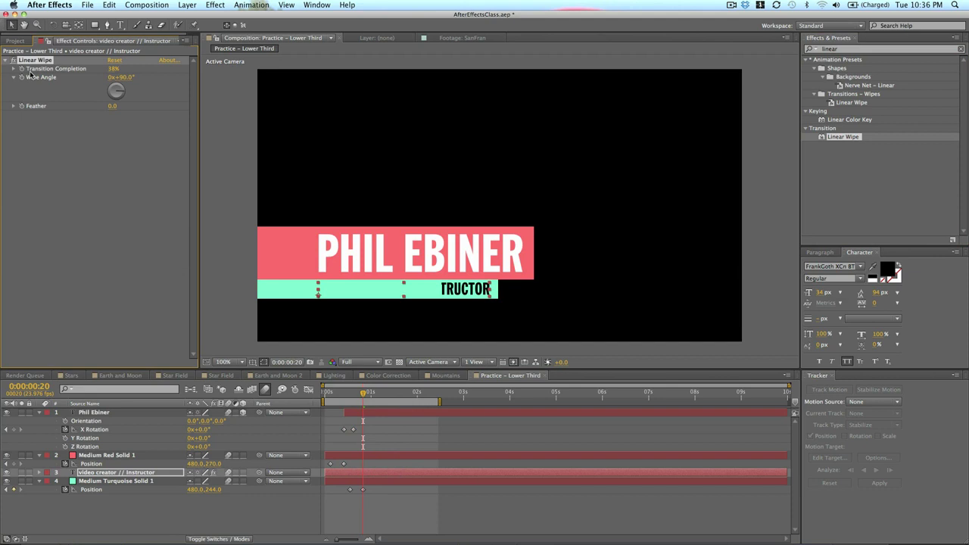
left_click(127, 78)
type("270")
key("Return")
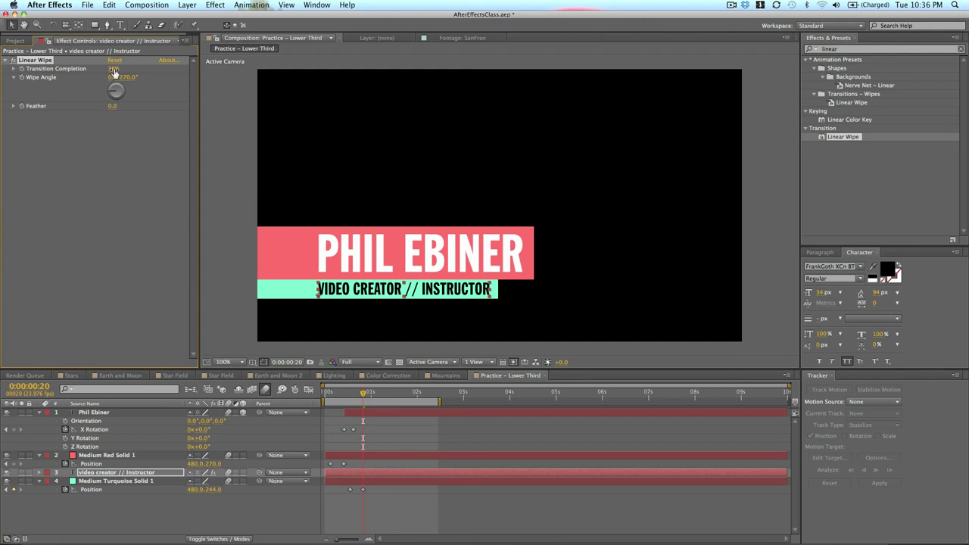
left_click_drag(113, 69, 123, 71)
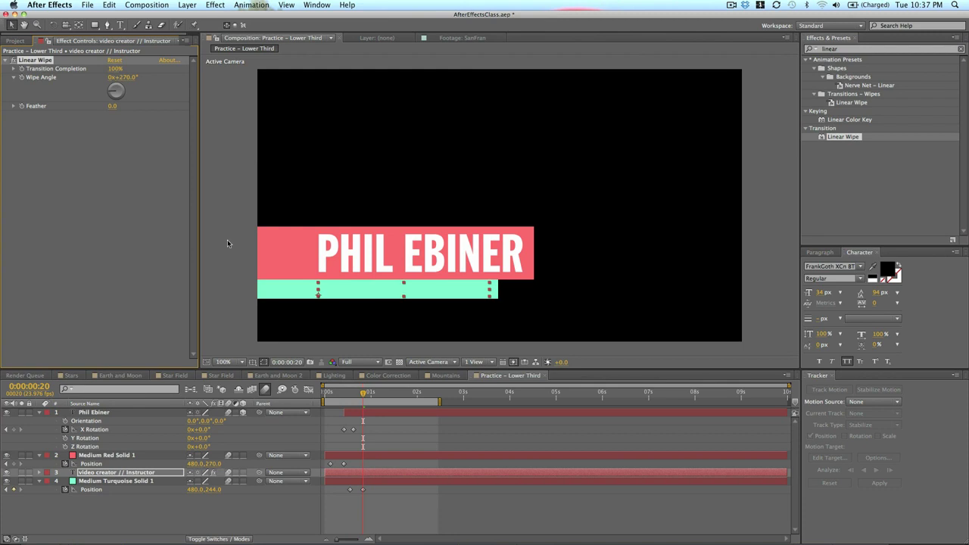
Keyframe Transition Completion at 100%, then 0% a few frames later.
left_click(21, 69)
key("u")
left_click_drag(368, 394, 373, 394)
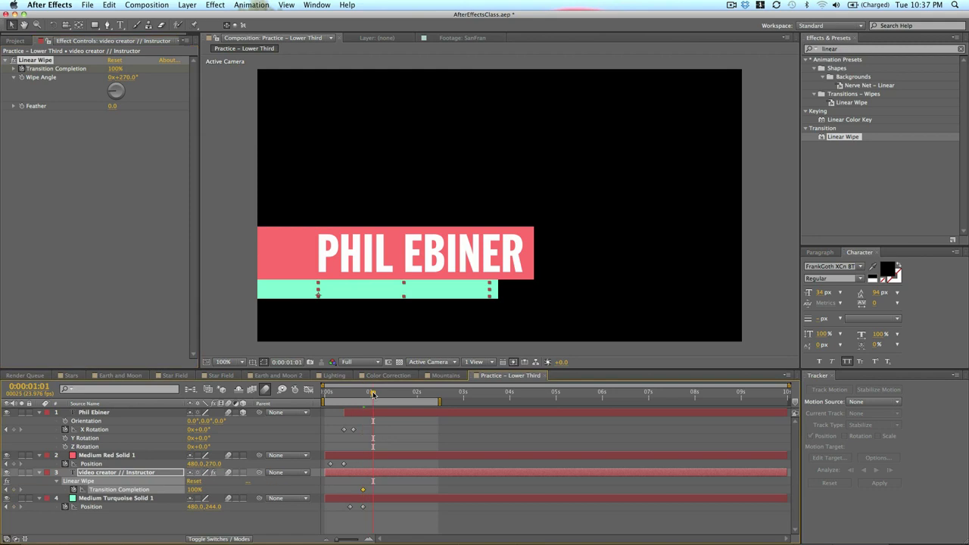
left_click_drag(115, 69, 20, 82)
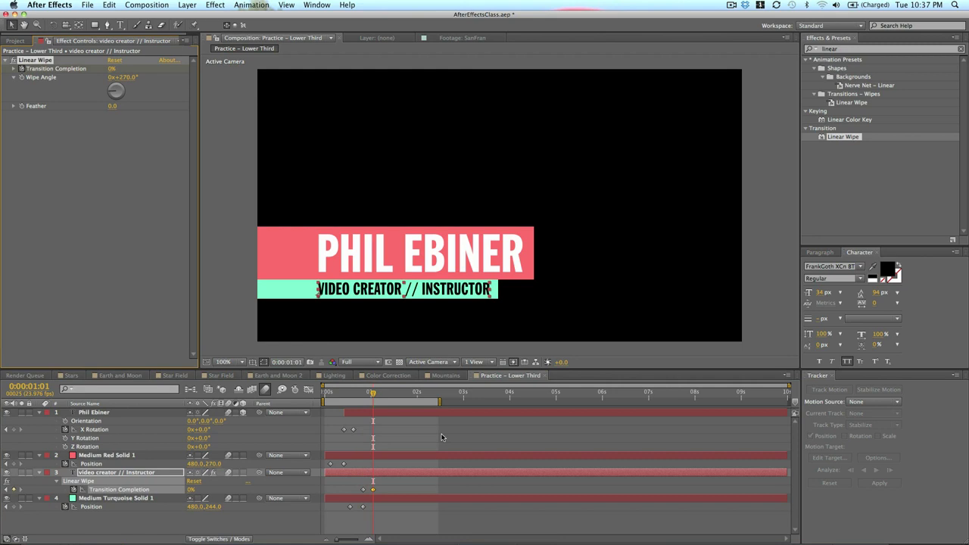
Preview, move the wipe's end keyframe later, and return to 0:00:01:01.
key("space")
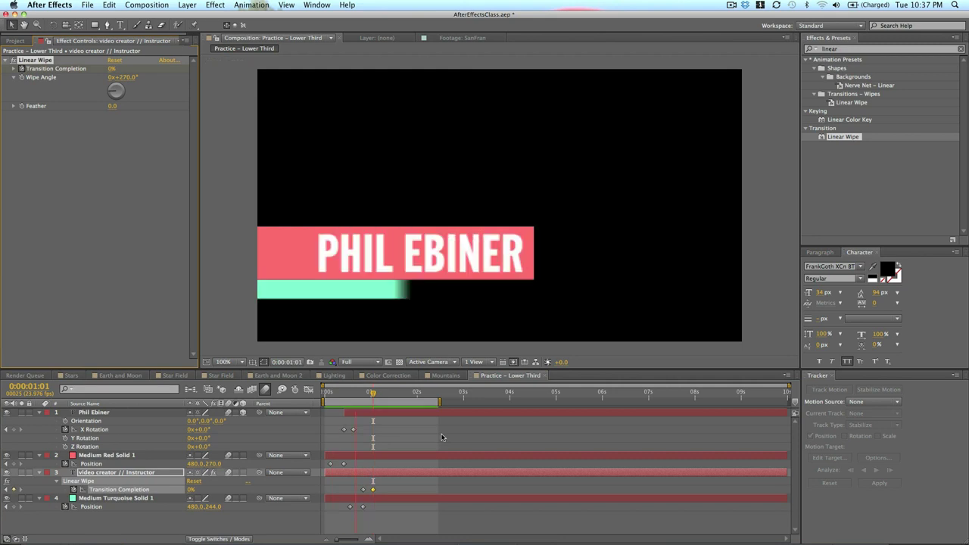
key("space")
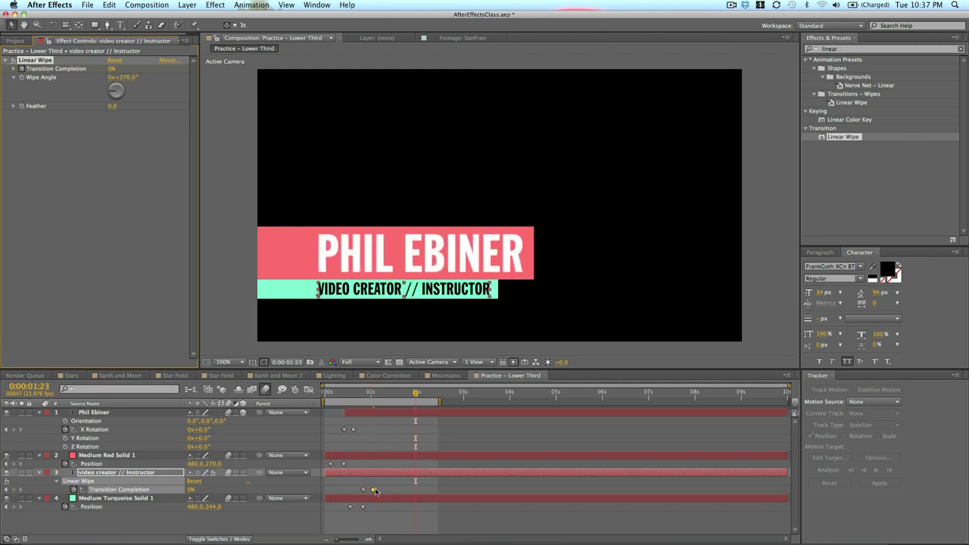
left_click_drag(372, 489, 385, 490)
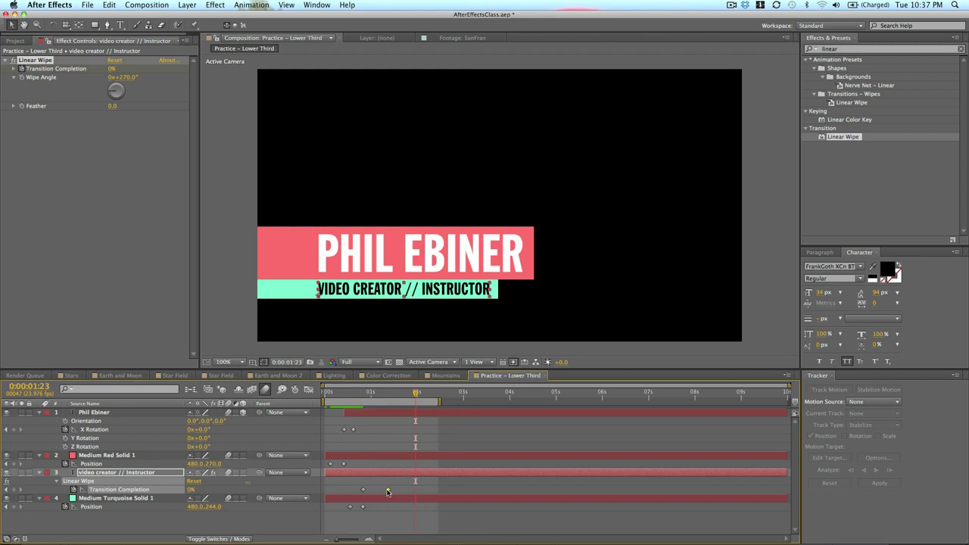
key("space")
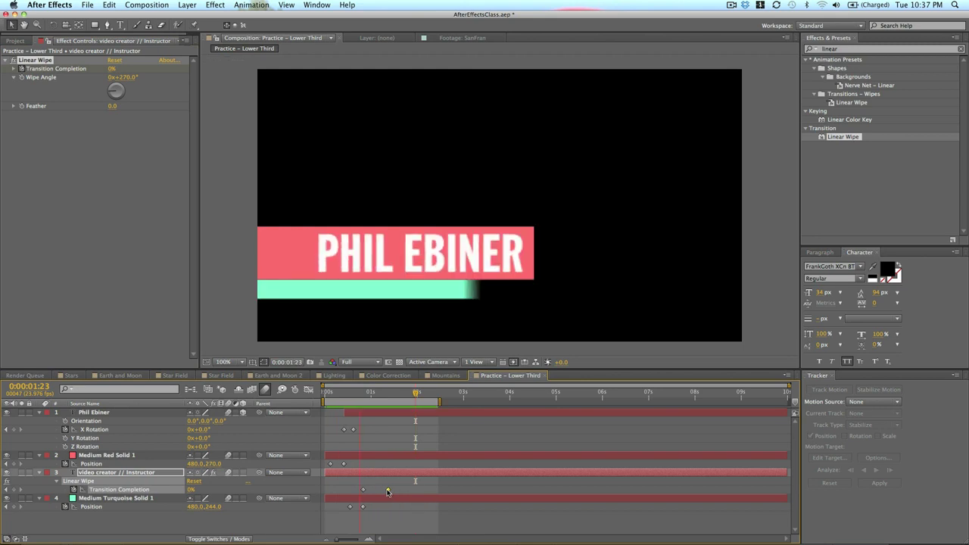
left_click(371, 395)
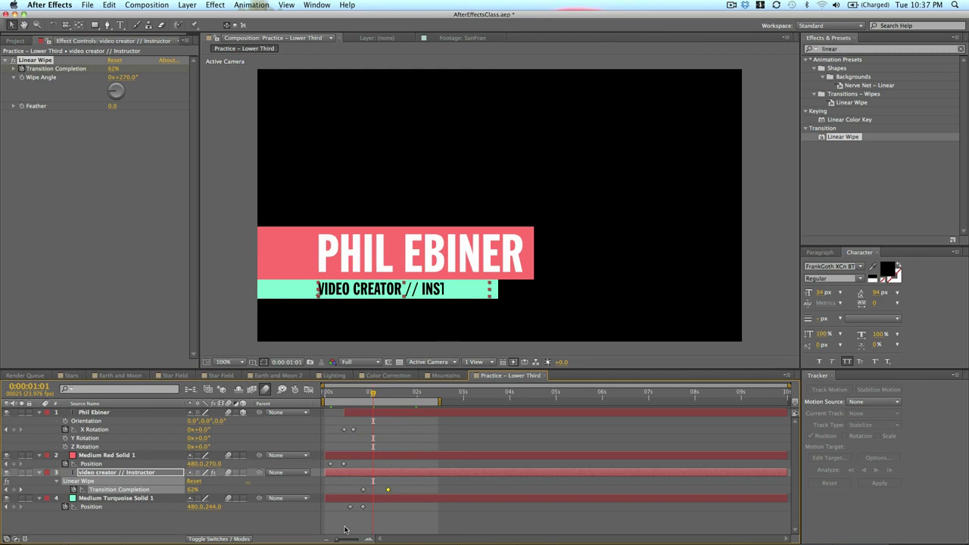
Delete the extra wipe keyframe and keyframe Transition Completion at 70% at 0:00:01:01.
key("Delete")
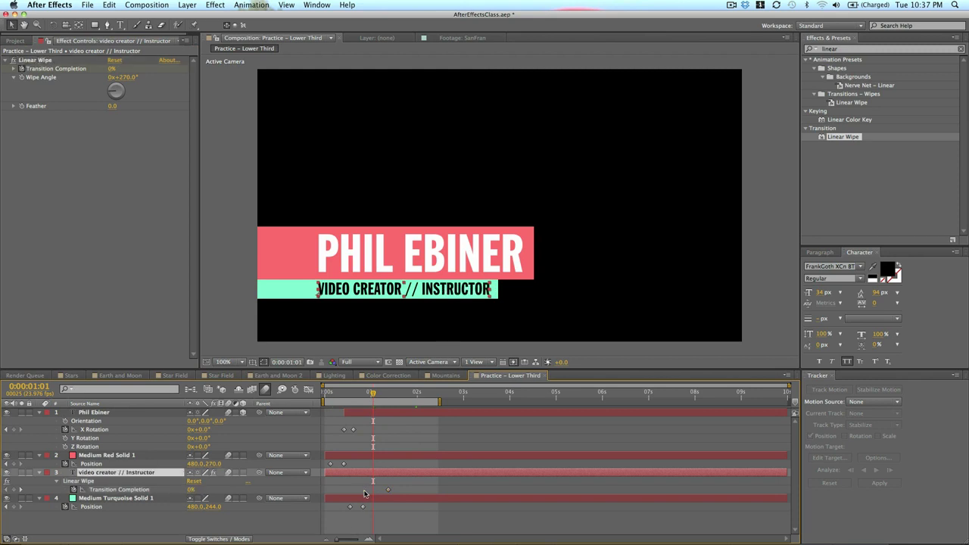
left_click(389, 490)
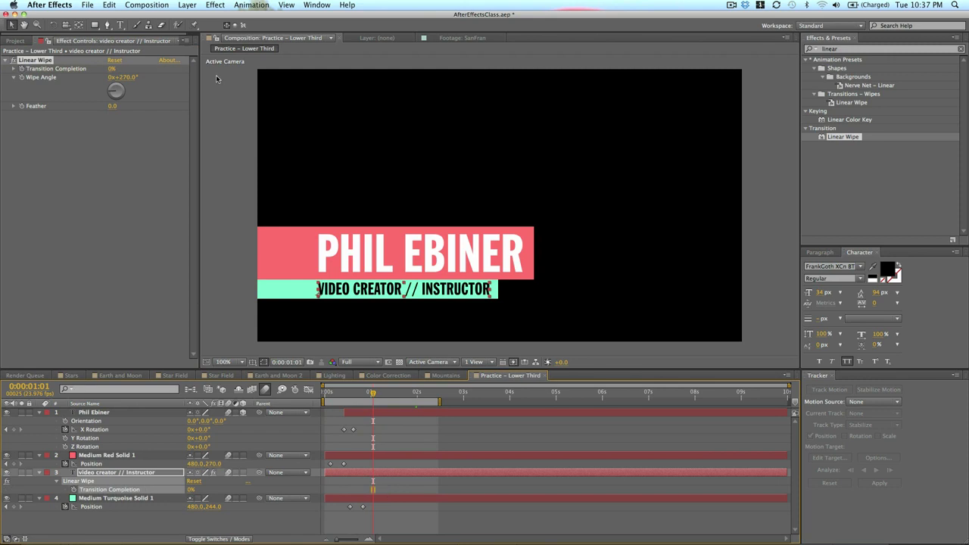
mouse_move(109, 69)
left_mouse_down()
mouse_move(129, 72)
mouse_move(112, 72)
left_mouse_up()
left_click(22, 68)
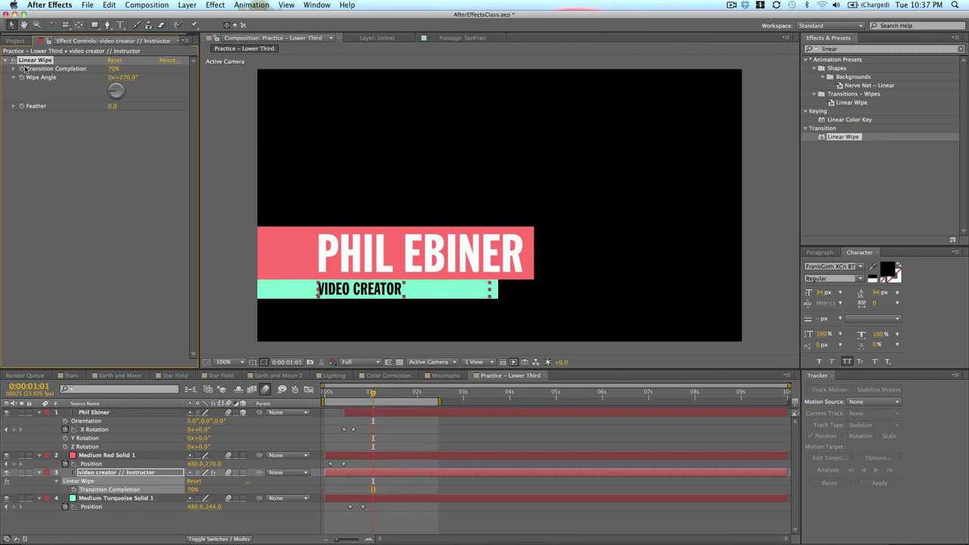
Set Transition Completion to 0% at 0:00:01:08, preview, and return to 0:00:01:01.
left_click(387, 394)
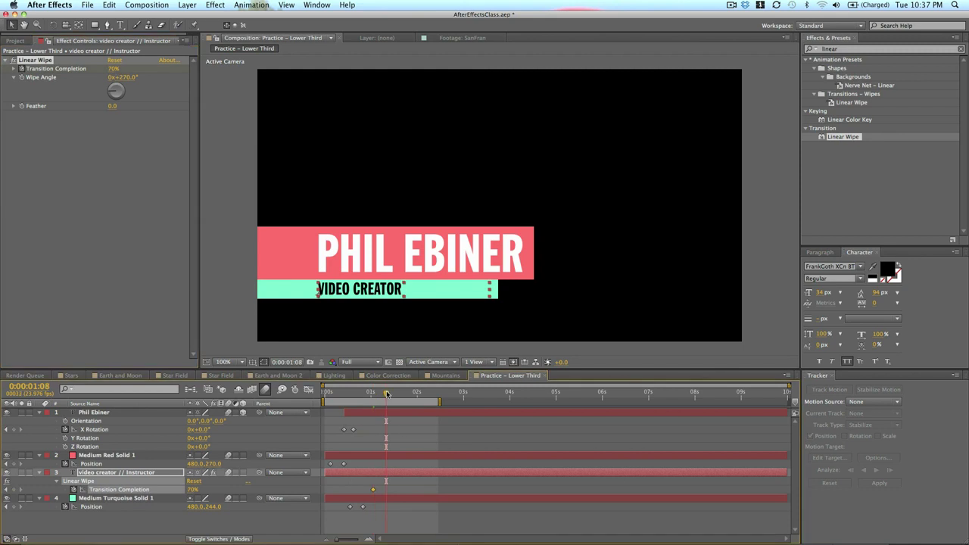
left_click_drag(114, 68, 253, 75)
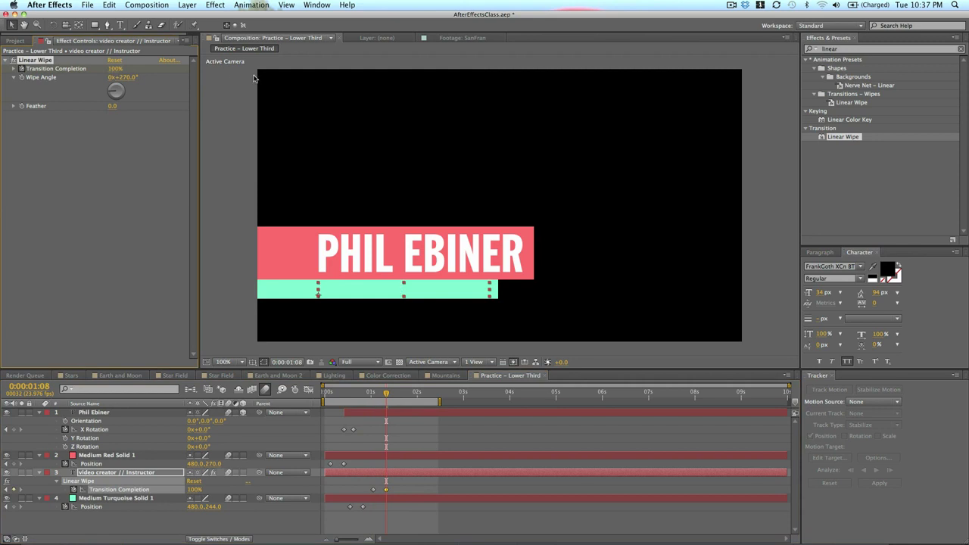
key("super+z")
left_click(113, 70)
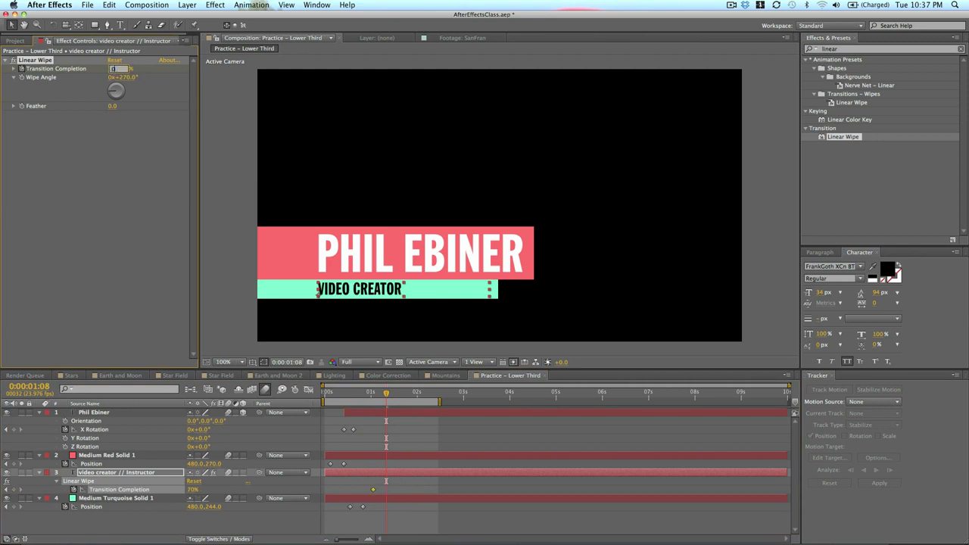
type("0")
key("Return")
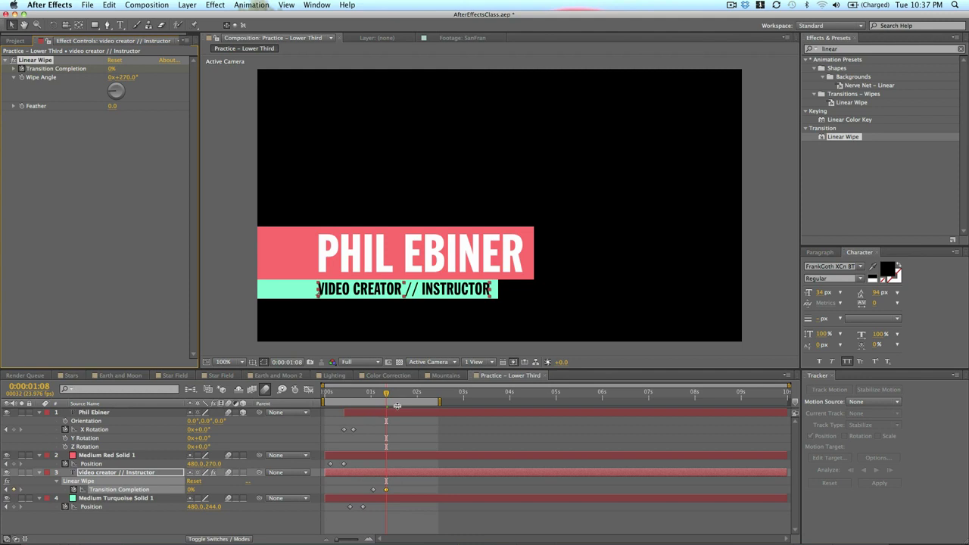
key("space")
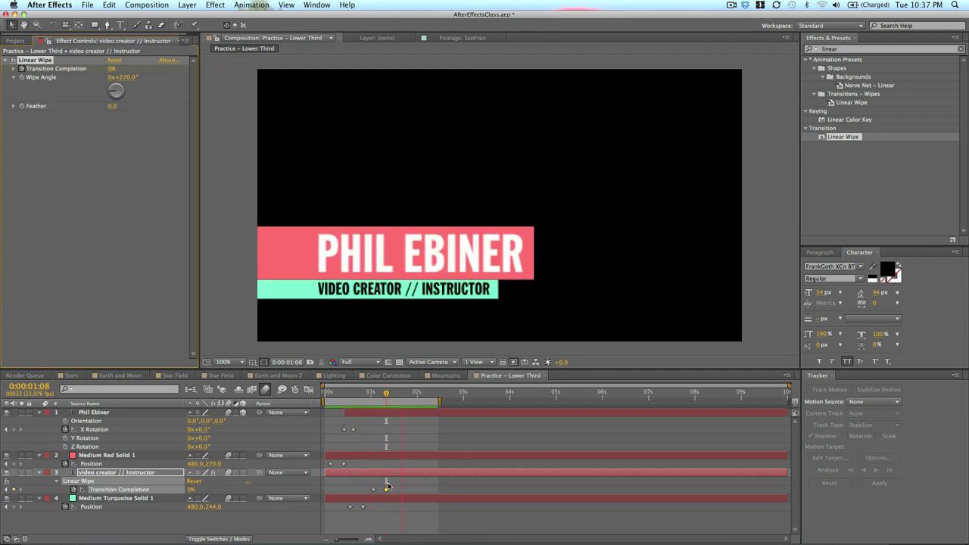
key("space")
left_click(371, 392)
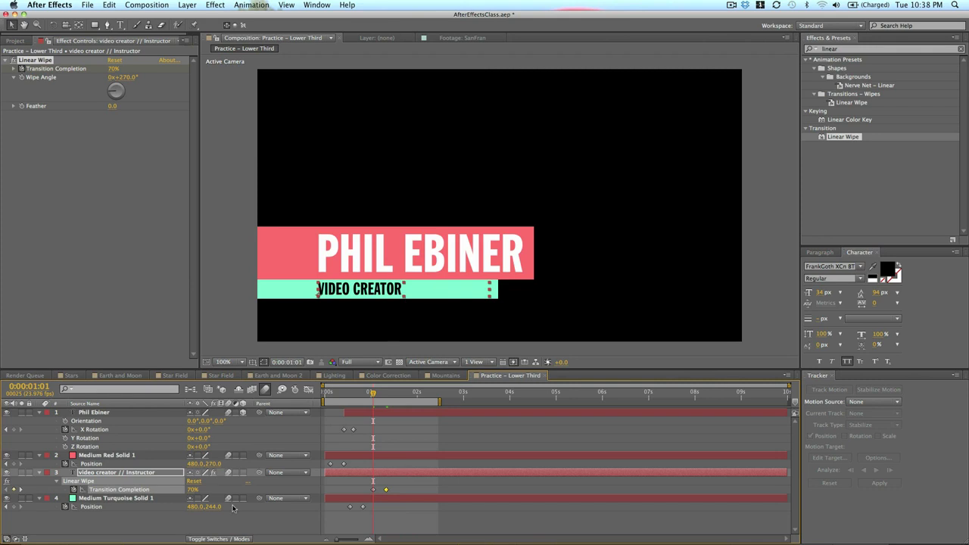
Make the subtitle a 3D layer and keyframe its Y Rotation at 0:00:01:01.
left_click(241, 473)
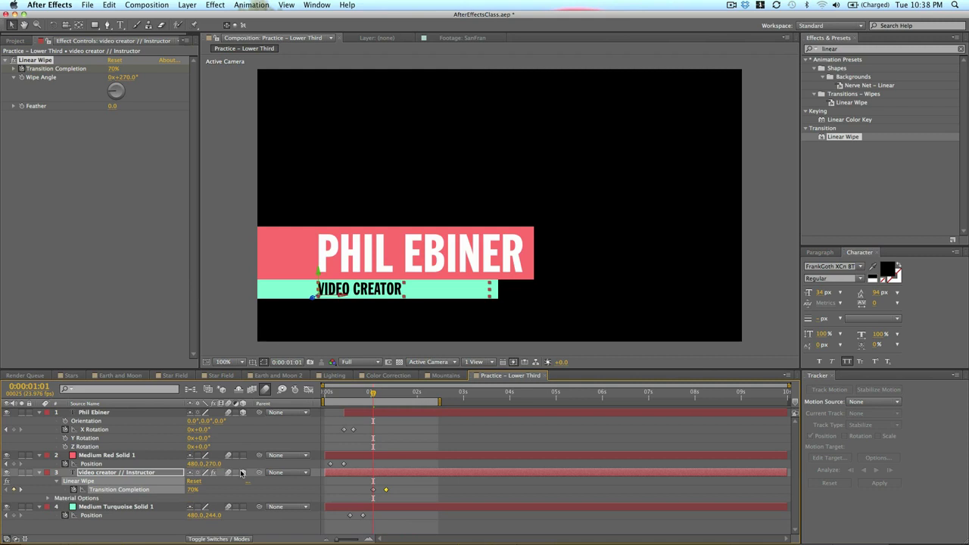
key("r")
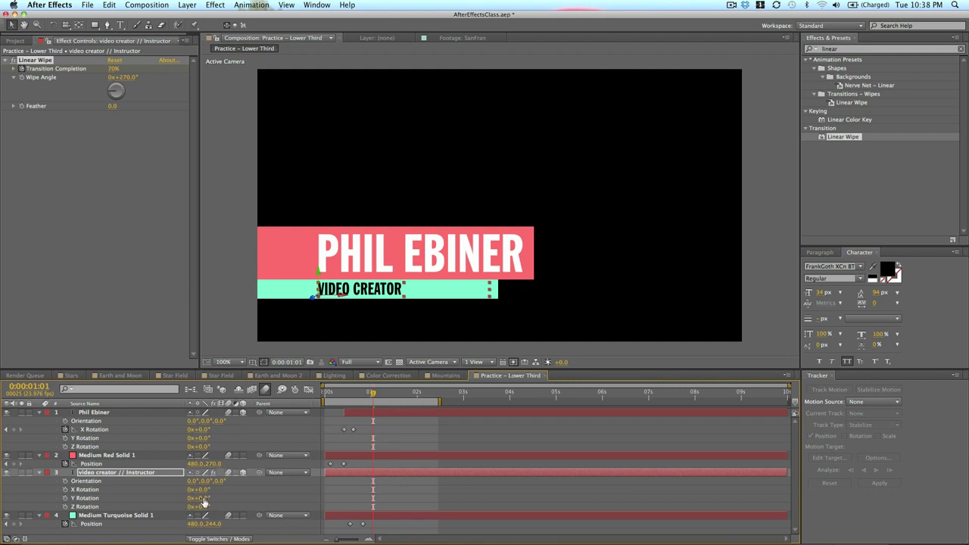
left_click_drag(201, 499, 231, 498)
key("super+z")
left_click(65, 498)
key("u")
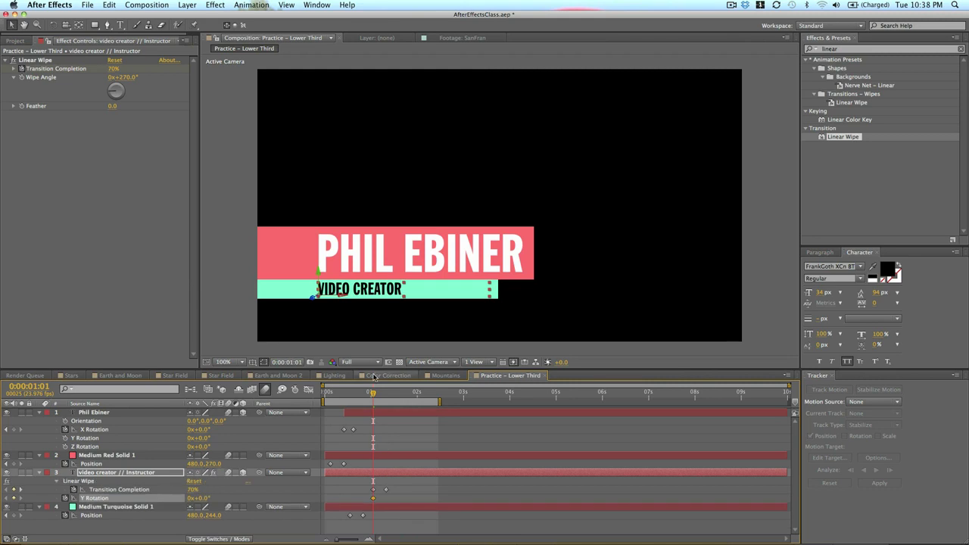
Set Y Rotation to -104° at 0:00:00:20, start the layer later, and preview.
left_click_drag(373, 392, 363, 392)
left_click_drag(201, 497, 222, 502)
left_click_drag(326, 473, 358, 472)
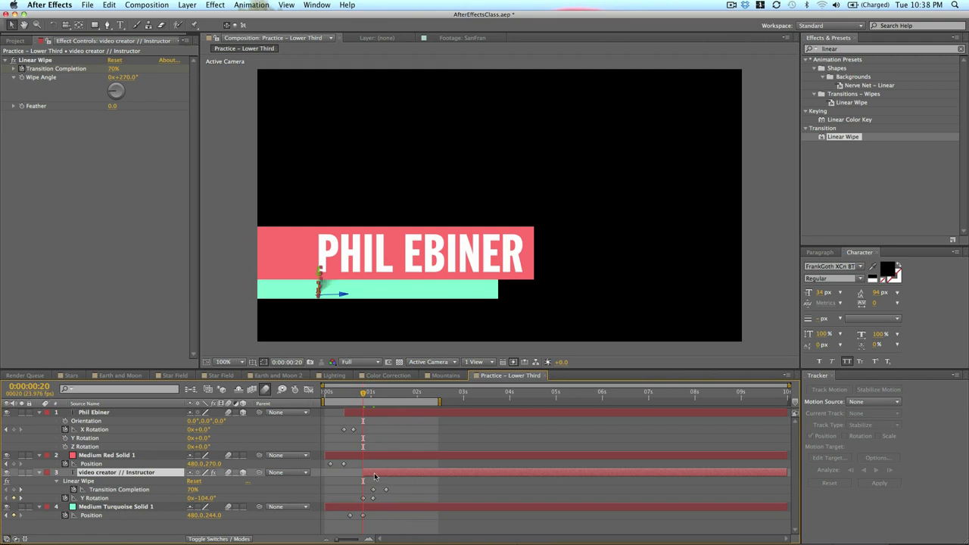
key("space")
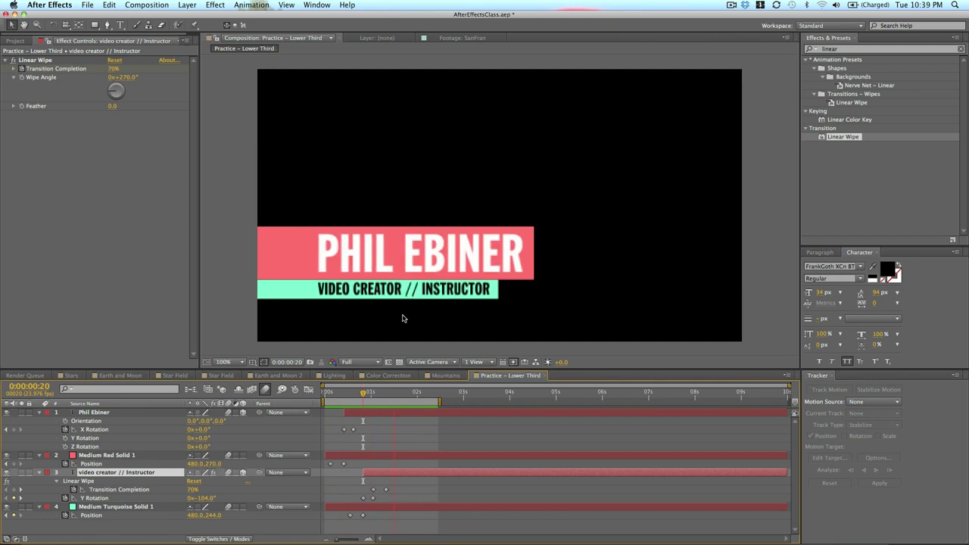
Drag the final Transition Completion keyframe further right in the timeline.
left_click_drag(385, 489, 399, 489)
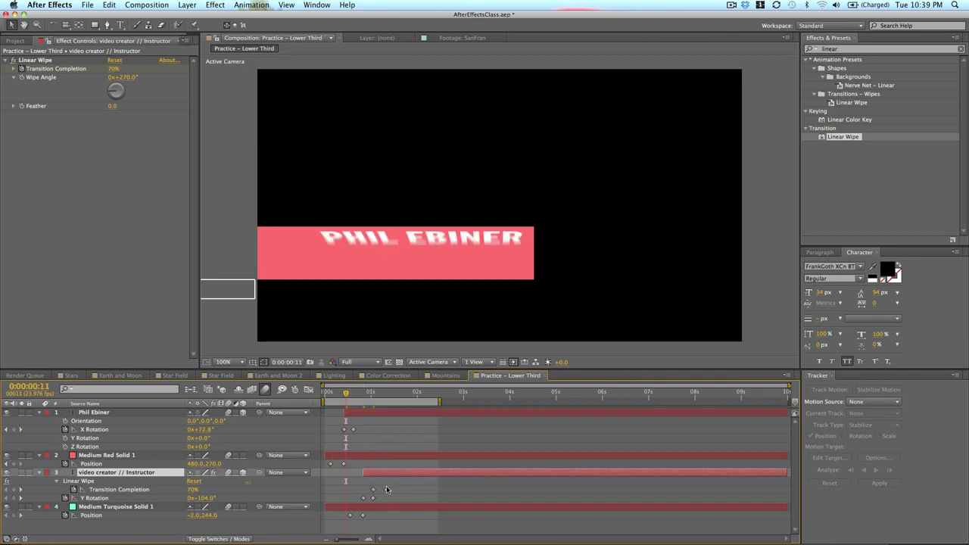